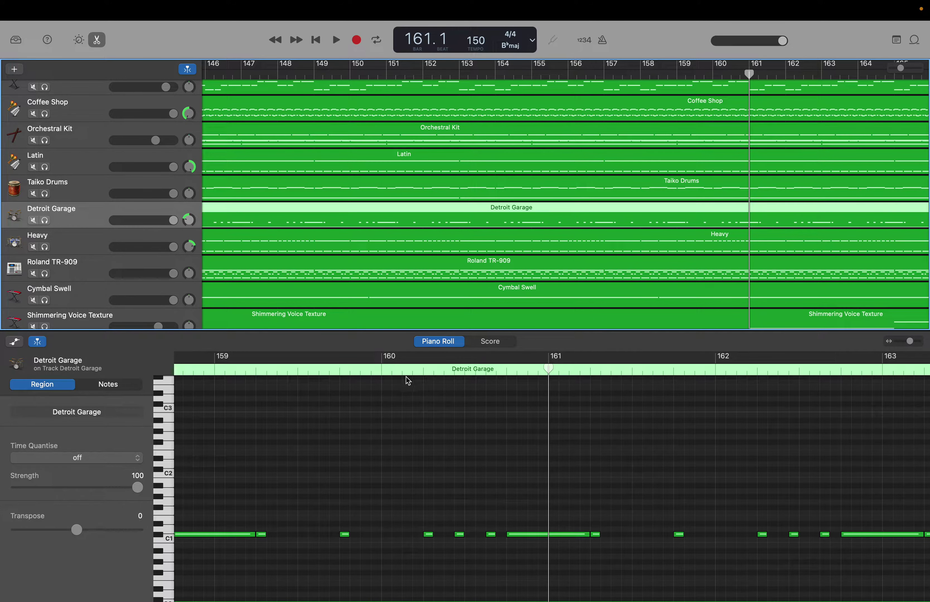
Step: Audition the Detroit Garage drum sounds around C1 on the piano roll keyboard
{"action": "scroll", "coordinate": [373, 435], "scroll_direction": "left", "scroll_amount": 3}
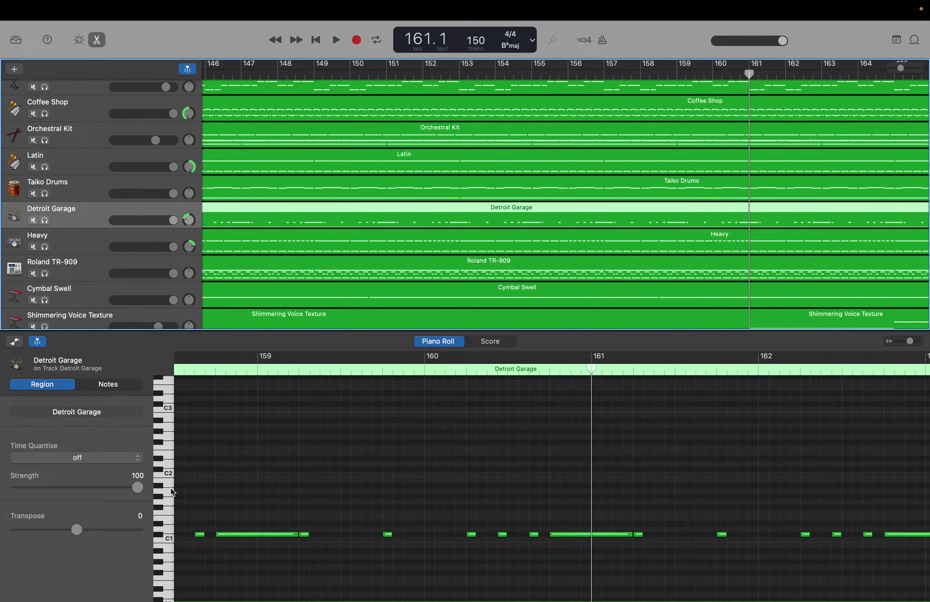
{"action": "left_click", "coordinate": [169, 525]}
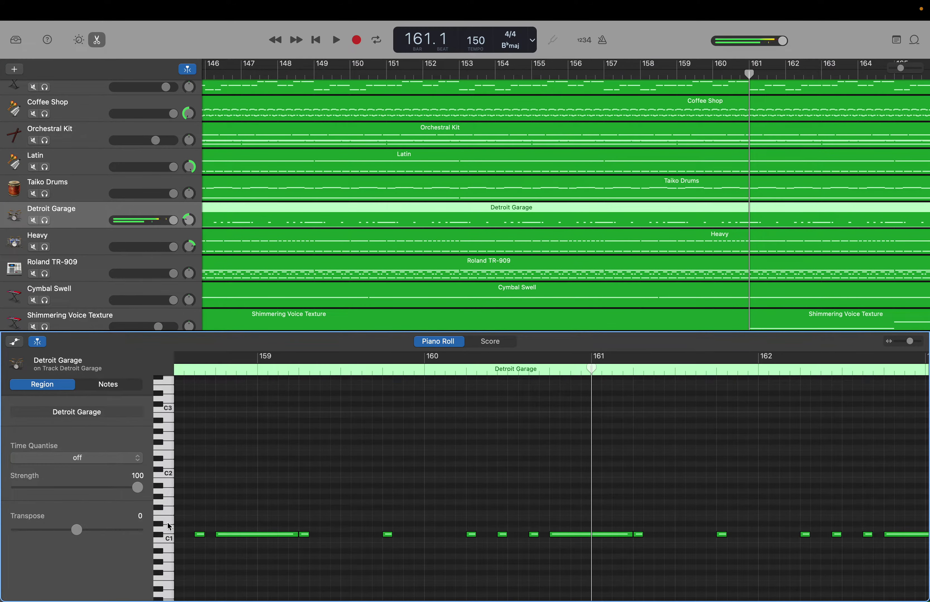
{"action": "left_click", "coordinate": [163, 535]}
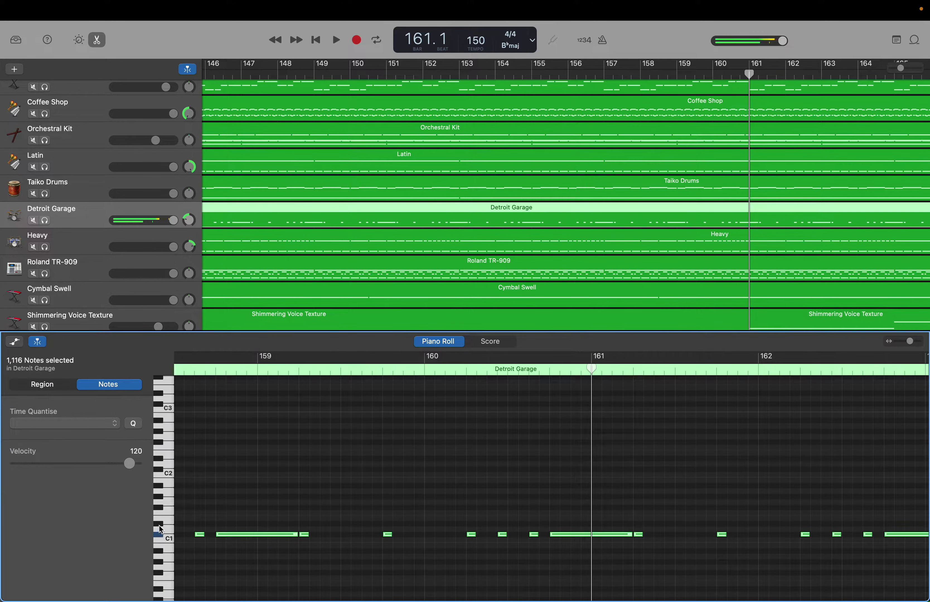
{"action": "left_click", "coordinate": [160, 530]}
{"action": "left_click", "coordinate": [162, 555]}
{"action": "left_click", "coordinate": [169, 552]}
{"action": "left_click", "coordinate": [169, 526]}
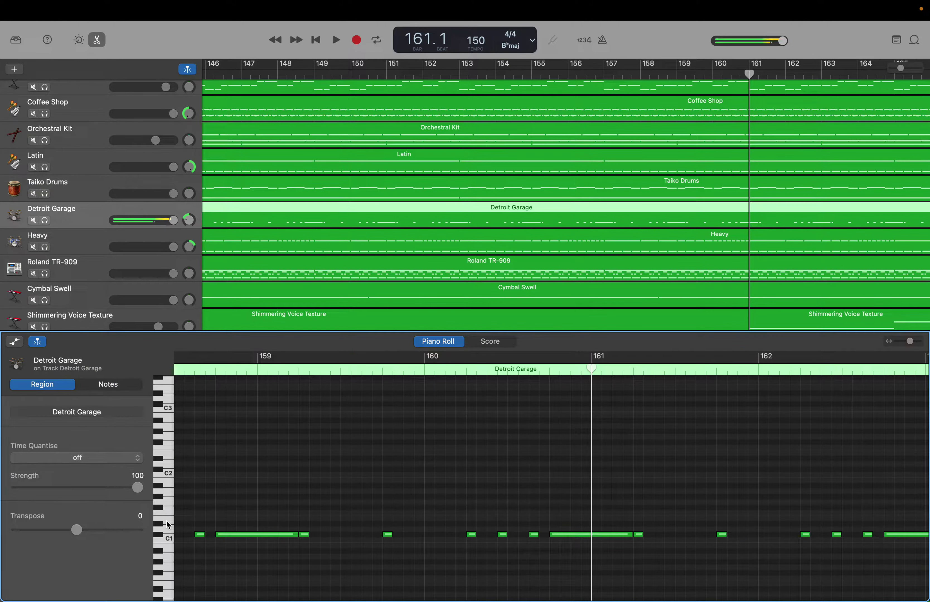
{"action": "right_click", "coordinate": [434, 522]}
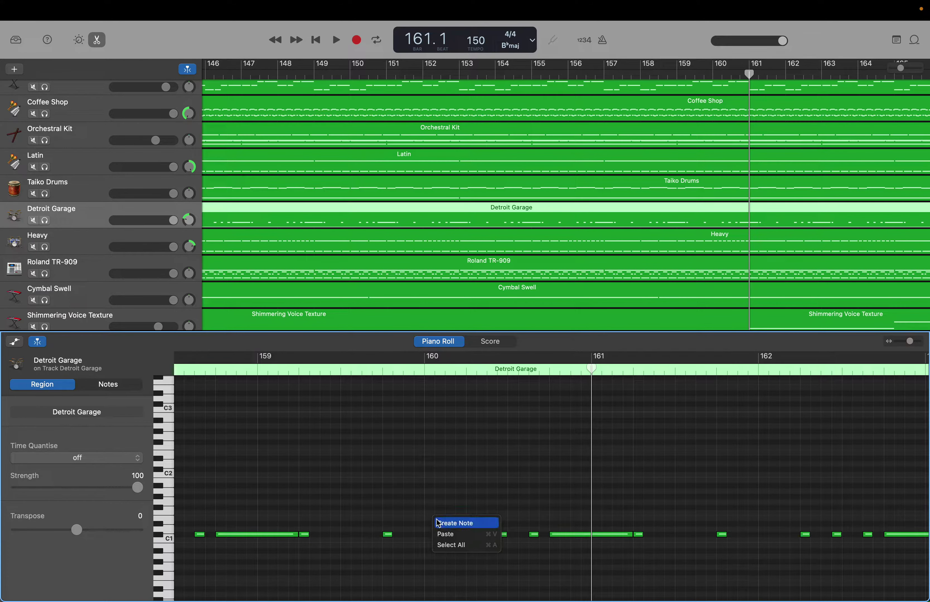
{"action": "left_click", "coordinate": [439, 523]}
{"action": "left_click", "coordinate": [439, 524]}
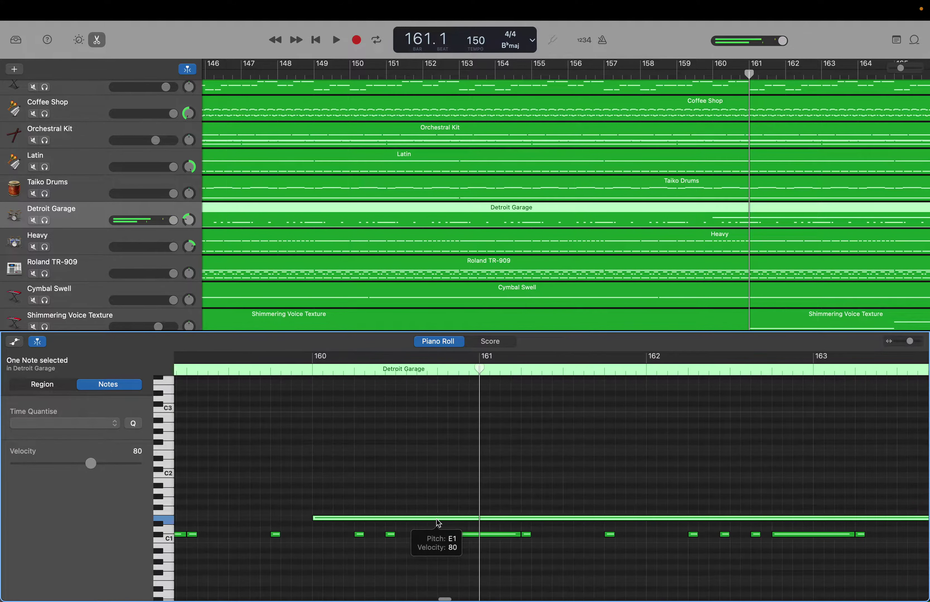
{"action": "scroll", "coordinate": [439, 524], "scroll_direction": "right", "scroll_amount": 10}
{"action": "scroll", "coordinate": [439, 524], "scroll_direction": "right", "scroll_amount": 12}
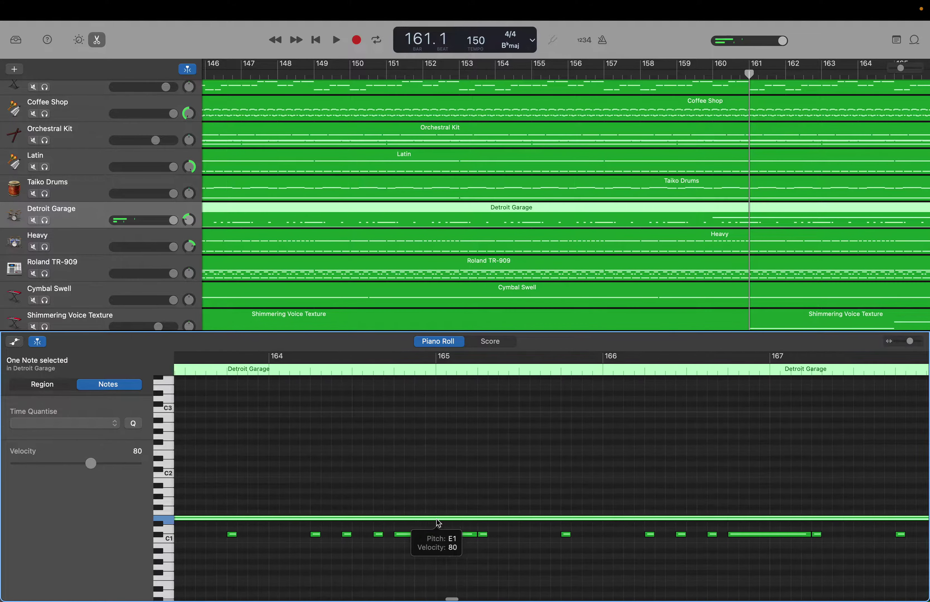
{"action": "scroll", "coordinate": [439, 523], "scroll_direction": "right", "scroll_amount": 15}
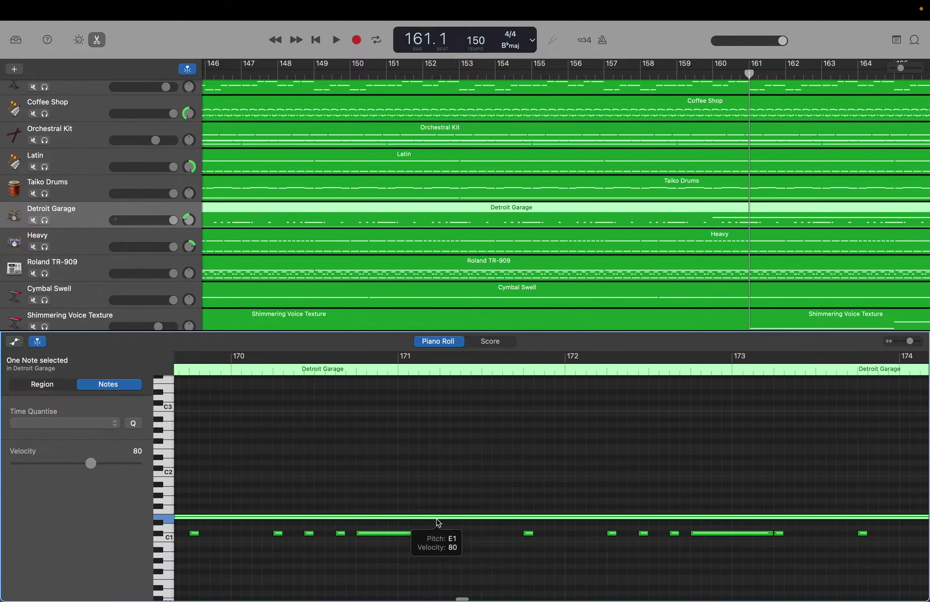
{"action": "scroll", "coordinate": [439, 524], "scroll_direction": "right", "scroll_amount": 4}
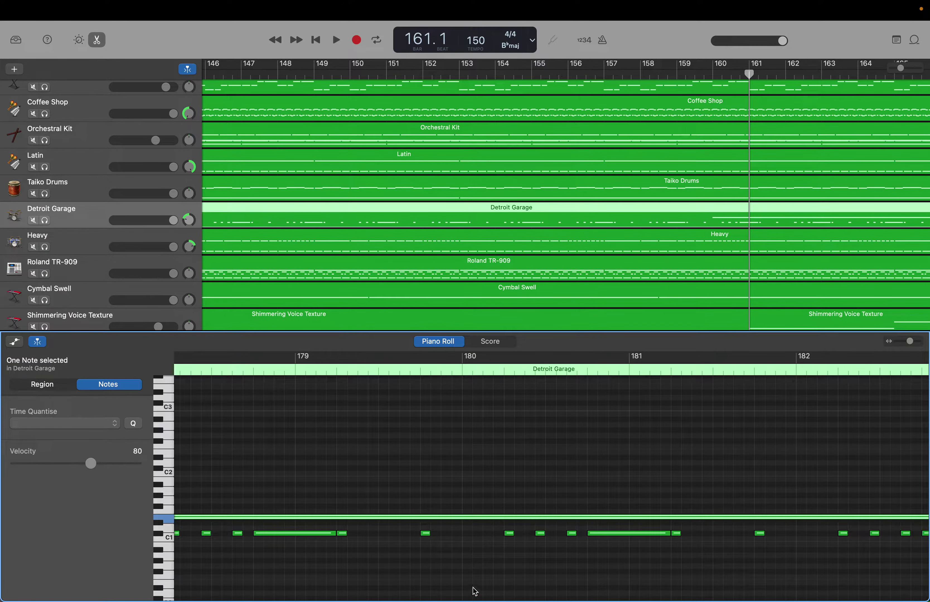
{"action": "left_click", "coordinate": [485, 586]}
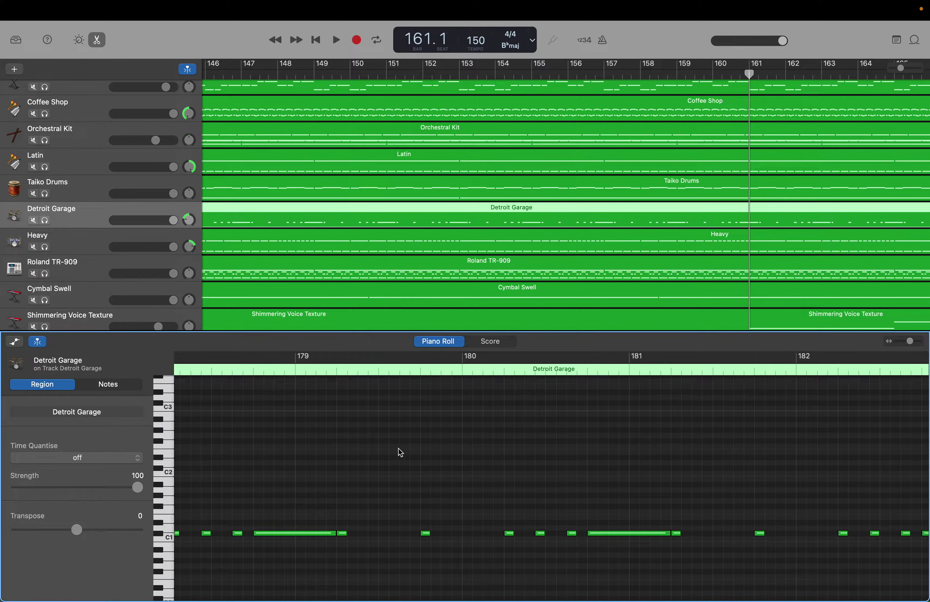
Step: Create a sixteenth-length E1 note at the start of bar 160, matching the short drum hit just before it
{"action": "scroll", "coordinate": [399, 448], "scroll_direction": "left", "scroll_amount": 15}
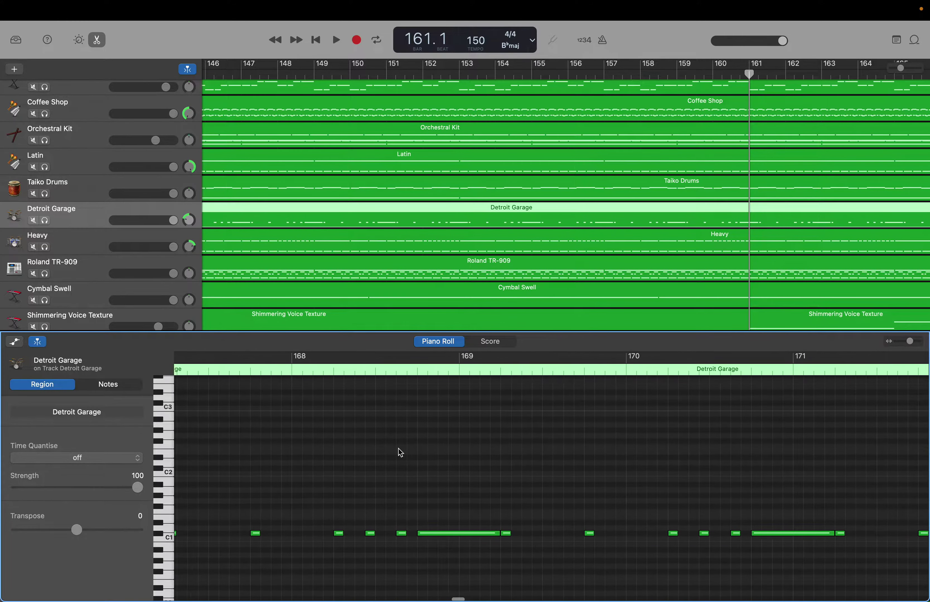
{"action": "scroll", "coordinate": [401, 453], "scroll_direction": "left", "scroll_amount": 15}
{"action": "scroll", "coordinate": [401, 453], "scroll_direction": "right", "scroll_amount": 3}
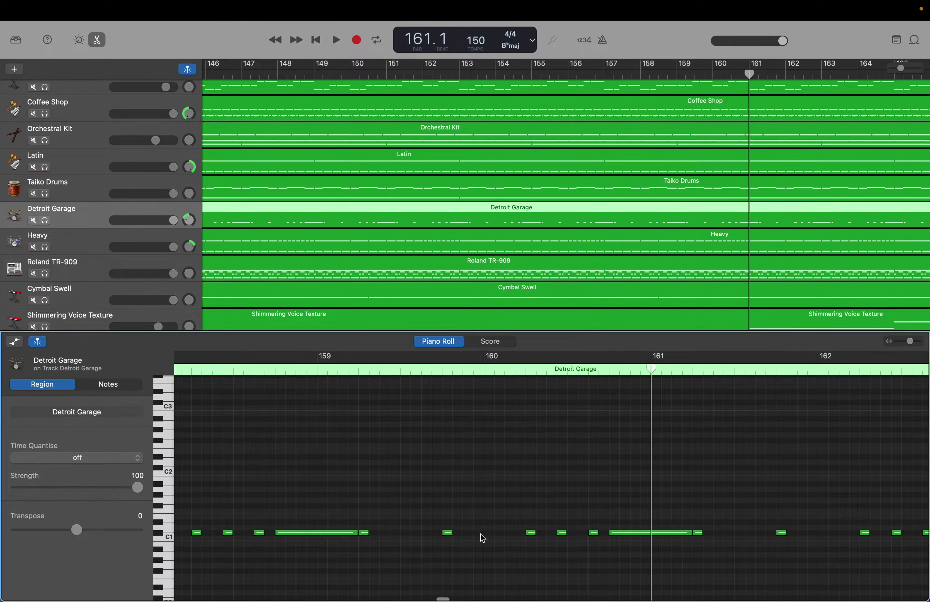
{"action": "left_click", "coordinate": [449, 533]}
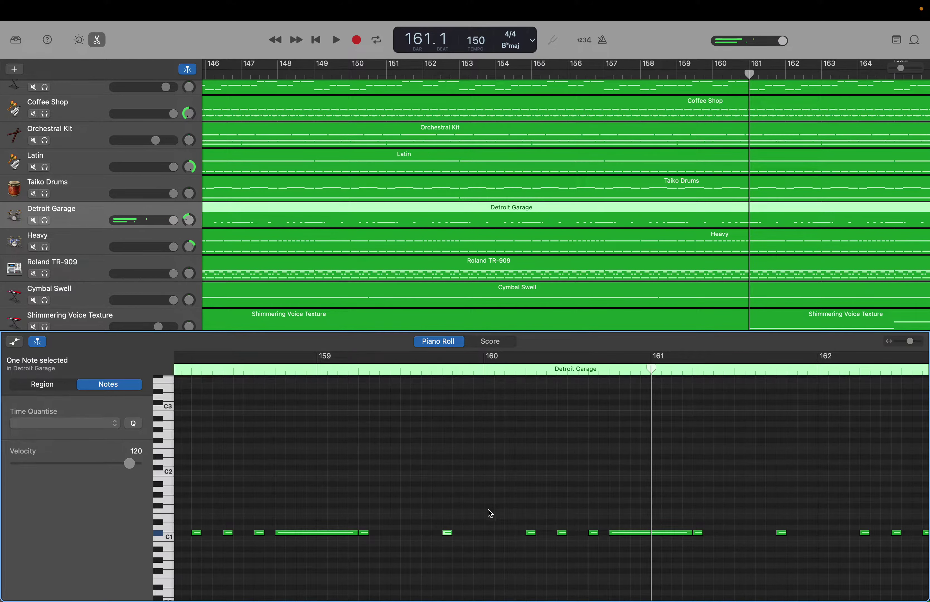
{"action": "right_click", "coordinate": [491, 514]}
{"action": "left_click", "coordinate": [497, 517]}
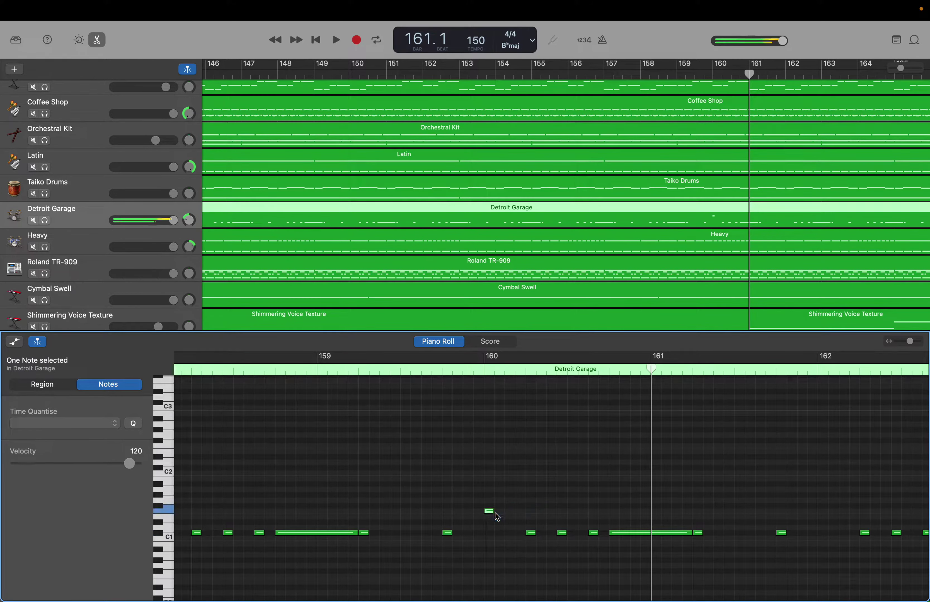
{"action": "left_click_drag", "start_coordinate": [496, 511], "coordinate": [499, 517]}
Step: Add three more consecutive sixteenth-length E1 notes to fill the first beat of bar 160
{"action": "right_click", "coordinate": [500, 521]}
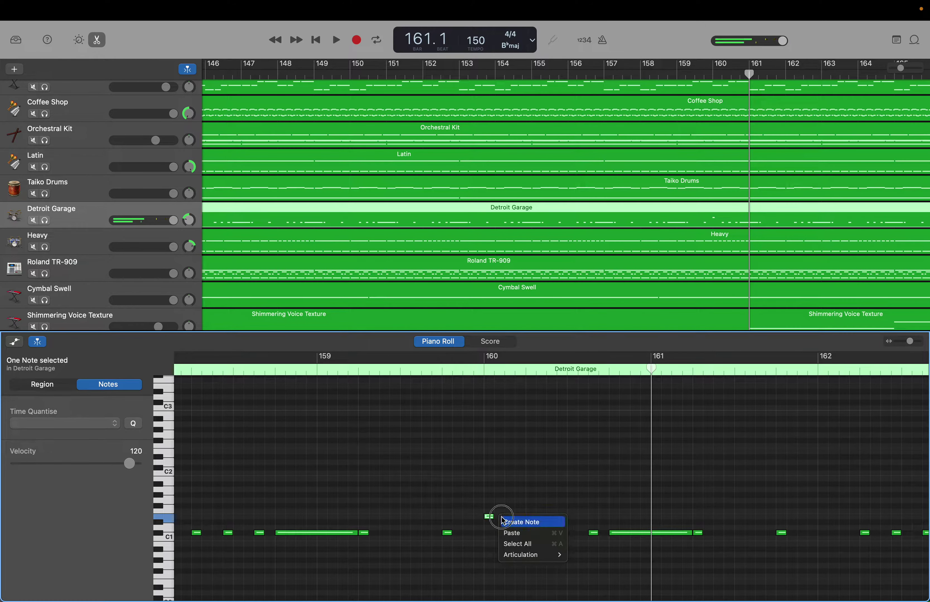
{"action": "left_click", "coordinate": [507, 523]}
{"action": "right_click", "coordinate": [510, 521]}
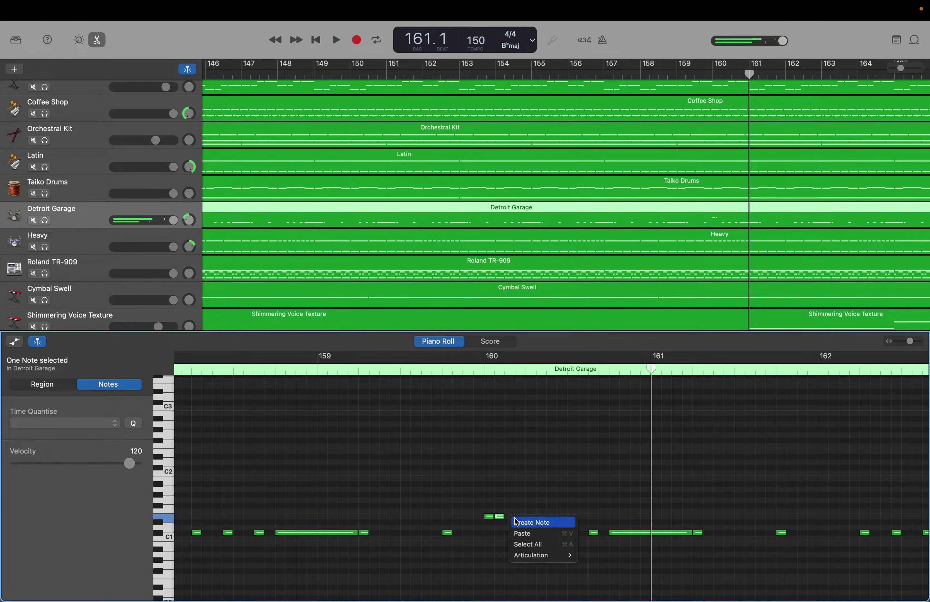
{"action": "left_click", "coordinate": [516, 522]}
{"action": "right_click", "coordinate": [519, 518]}
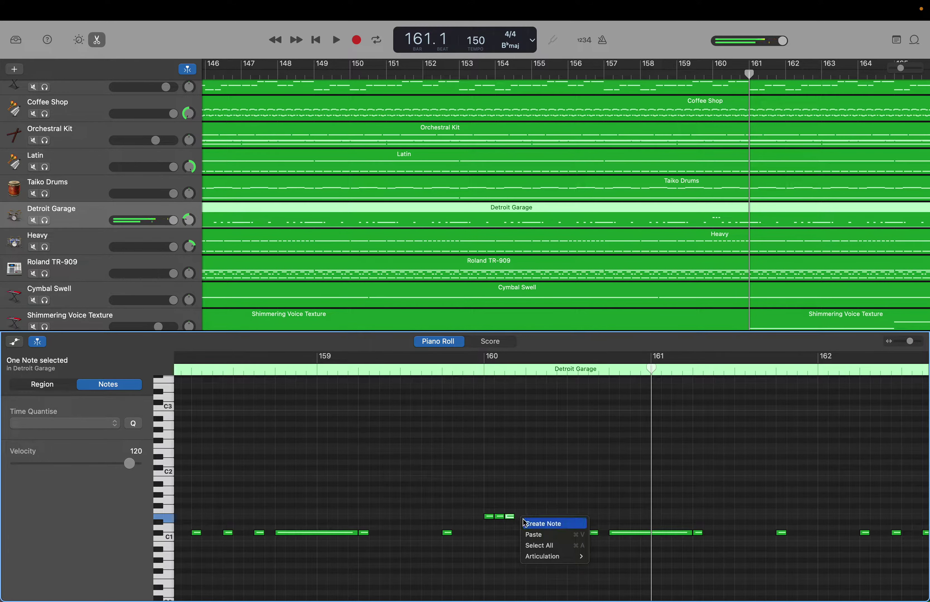
{"action": "left_click", "coordinate": [526, 523]}
Step: Copy the four E1 notes and paste them three times from 160.2 to fill the rest of bar 160
{"action": "left_click_drag", "start_coordinate": [648, 370], "coordinate": [529, 405]}
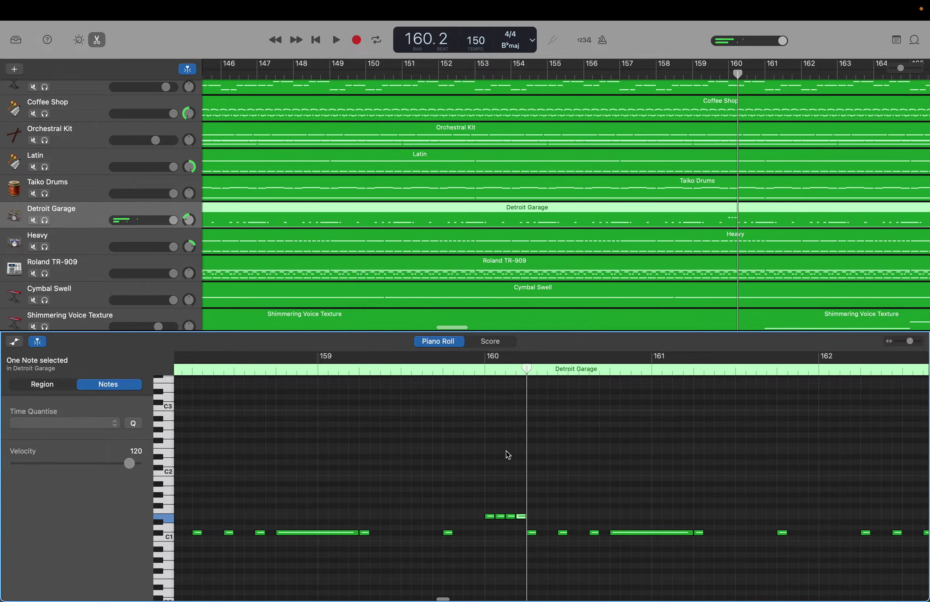
{"action": "left_click_drag", "start_coordinate": [488, 508], "coordinate": [526, 526]}
{"action": "key", "text": "super+v"}
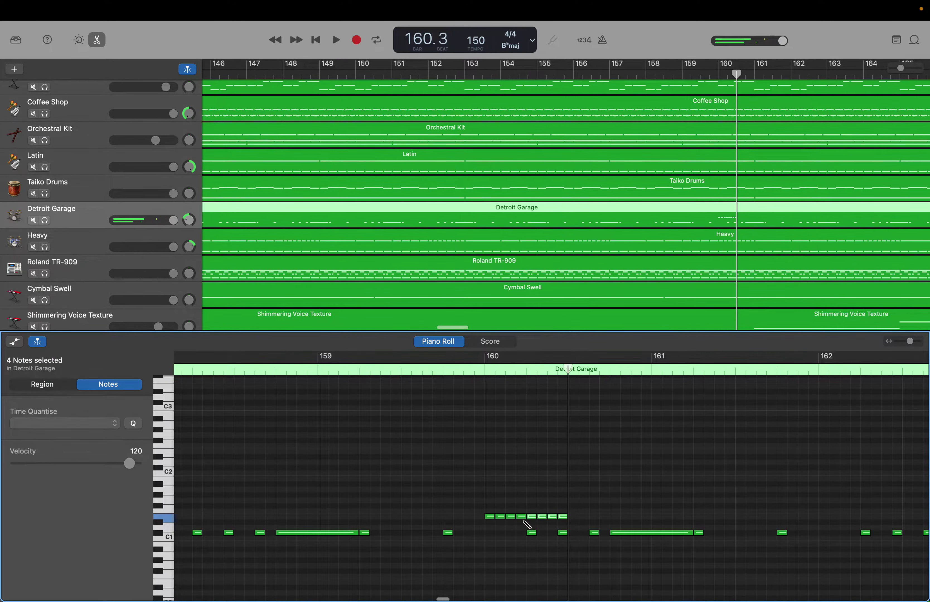
{"action": "key", "text": "super+v"}
{"action": "key", "text": "super+v"}
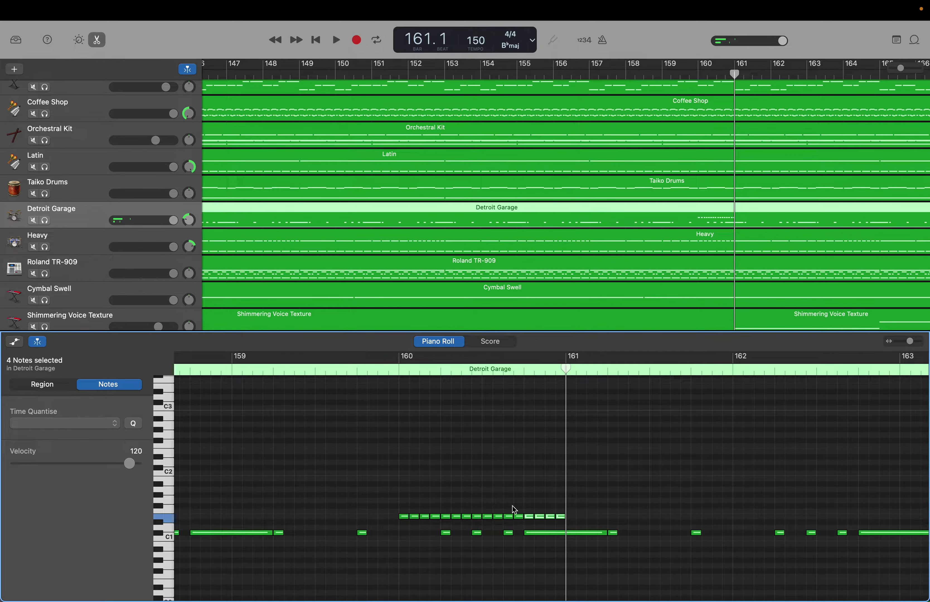
Step: Create an E1 note at the start of bar 159 and lengthen it to an eighth note
{"action": "left_click_drag", "start_coordinate": [567, 370], "coordinate": [250, 376]}
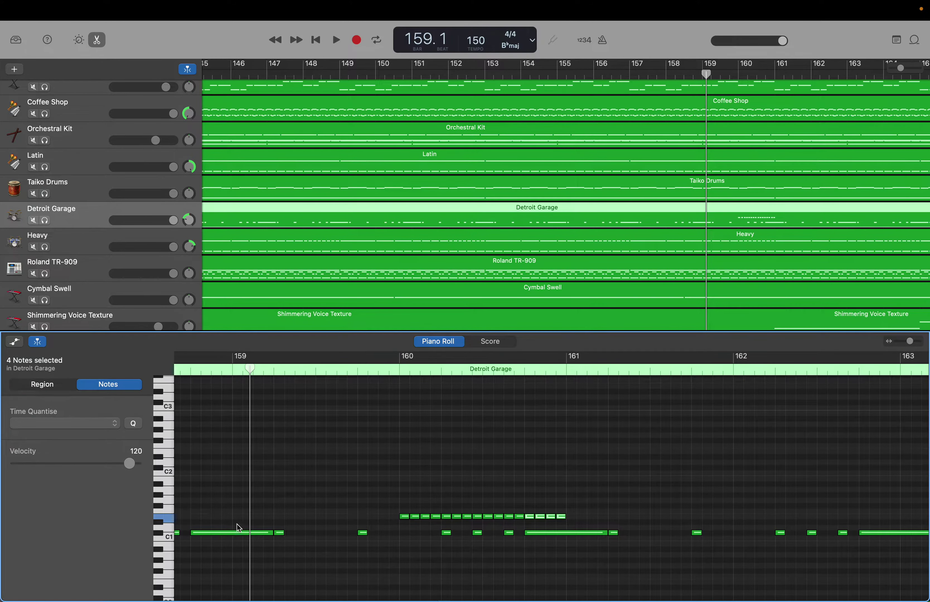
{"action": "right_click", "coordinate": [237, 517]}
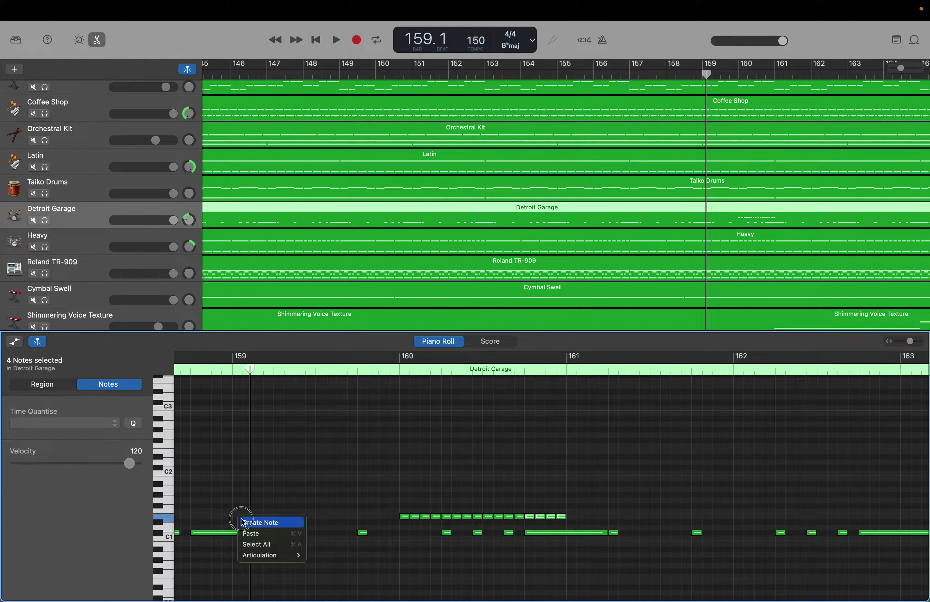
{"action": "left_click", "coordinate": [245, 521]}
{"action": "left_click_drag", "start_coordinate": [240, 518], "coordinate": [252, 520]}
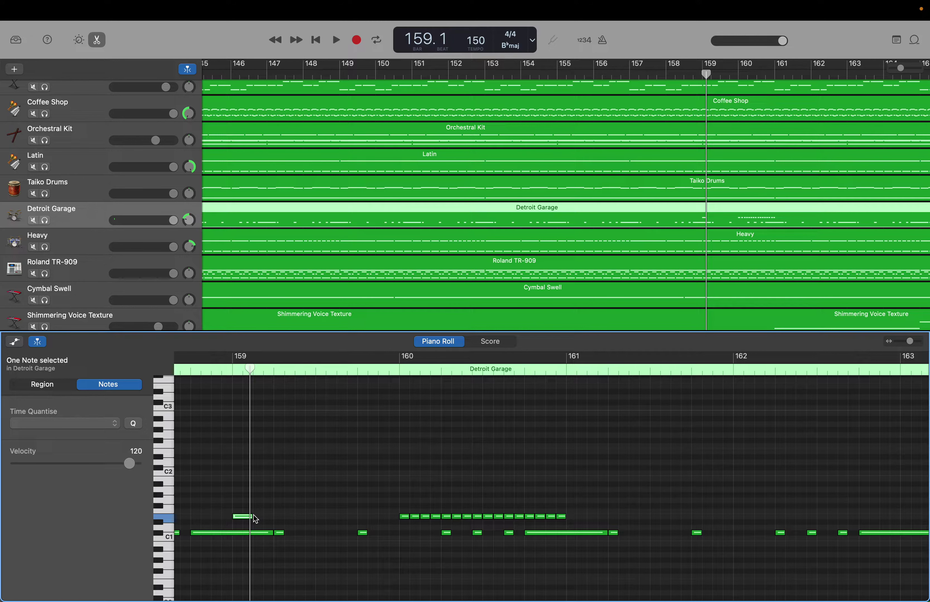
Step: Repeat the eighth-length E1 note seven times from its end to fill bar 159
{"action": "left_click_drag", "start_coordinate": [250, 368], "coordinate": [253, 368]}
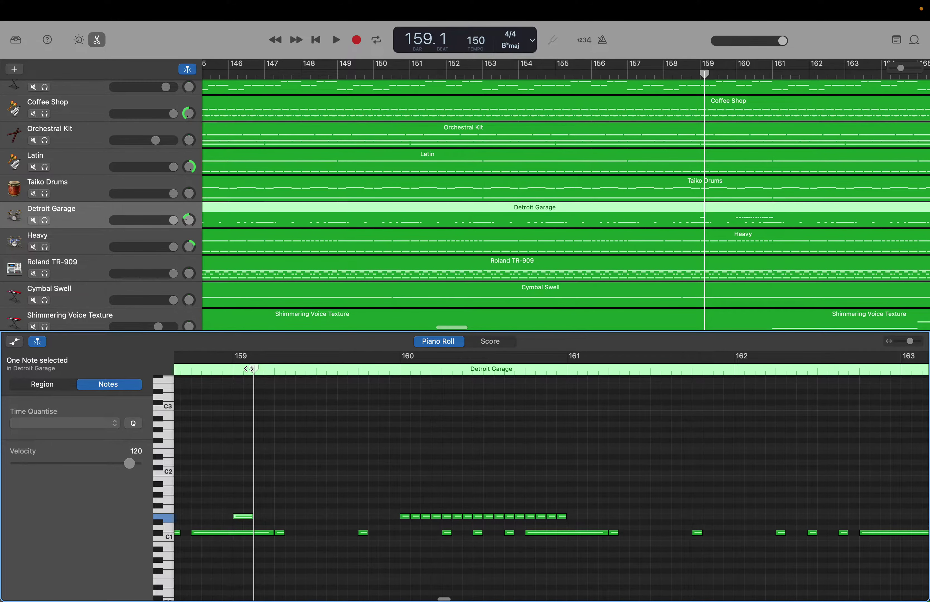
{"action": "left_click", "coordinate": [246, 516]}
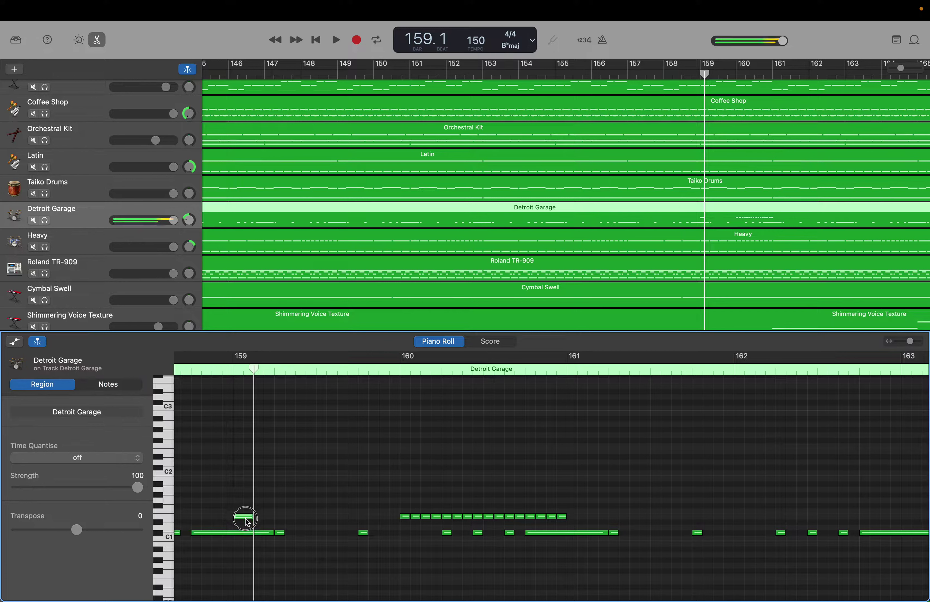
{"action": "key", "text": "super+r"}
{"action": "key", "text": "super+r"}
{"action": "key", "text": "super+r"}
{"action": "key", "text": "super+r"}
{"action": "key", "text": "super+r"}
{"action": "key", "text": "super+r"}
{"action": "key", "text": "super+r"}
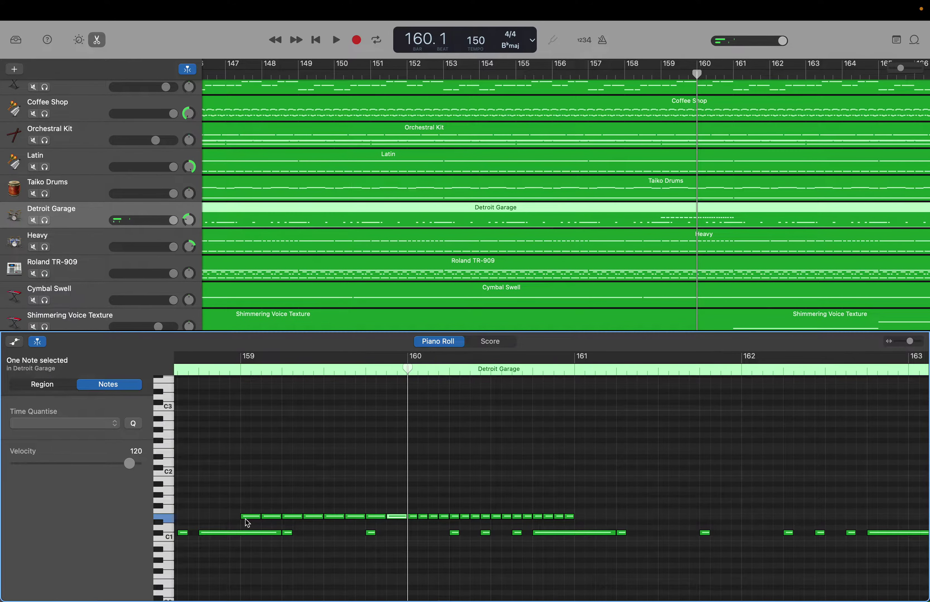
Step: Create an E1 note at the start of bar 158 and lengthen it to one beat
{"action": "scroll", "coordinate": [270, 441], "scroll_direction": "left", "scroll_amount": 6}
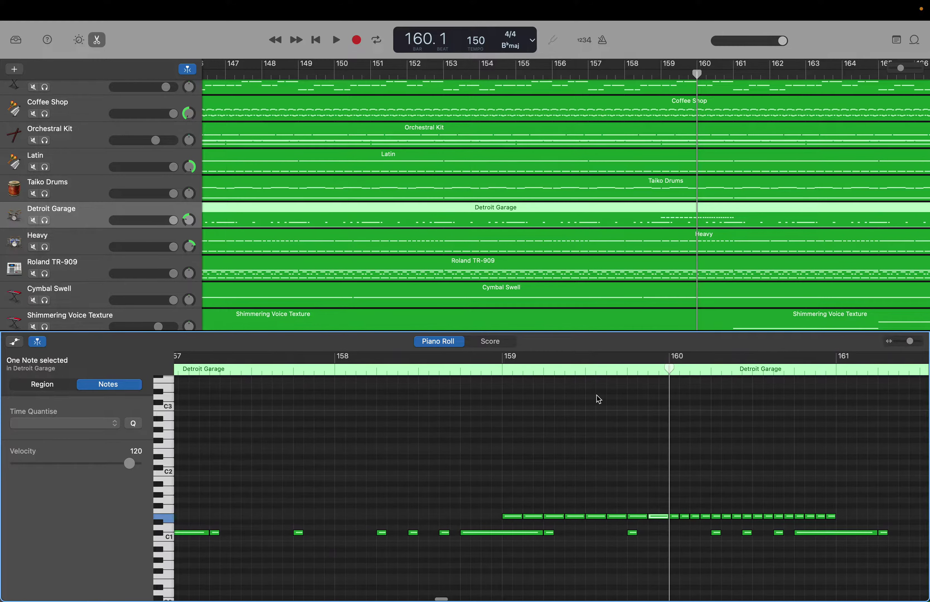
{"action": "left_click_drag", "start_coordinate": [670, 369], "coordinate": [377, 390]}
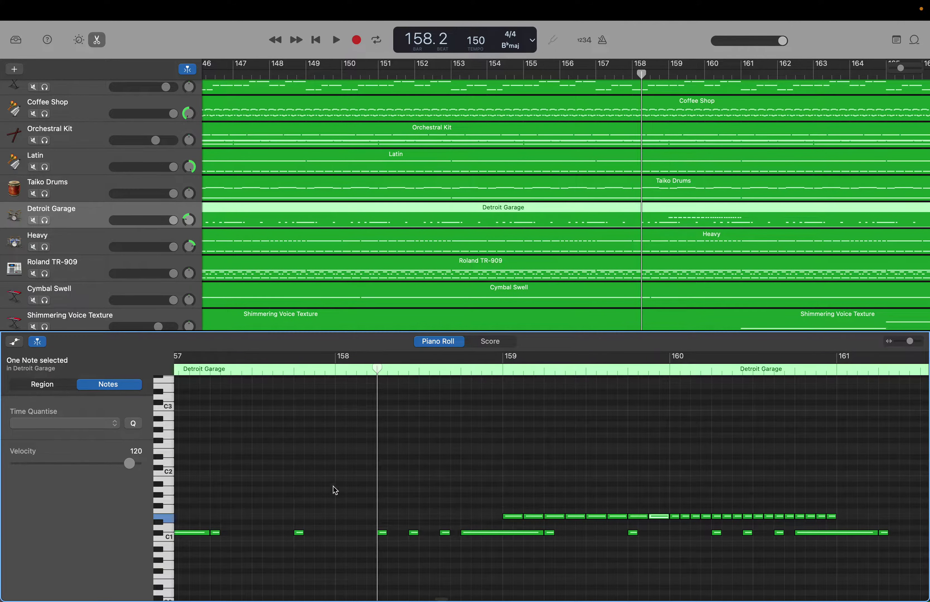
{"action": "right_click", "coordinate": [343, 521]}
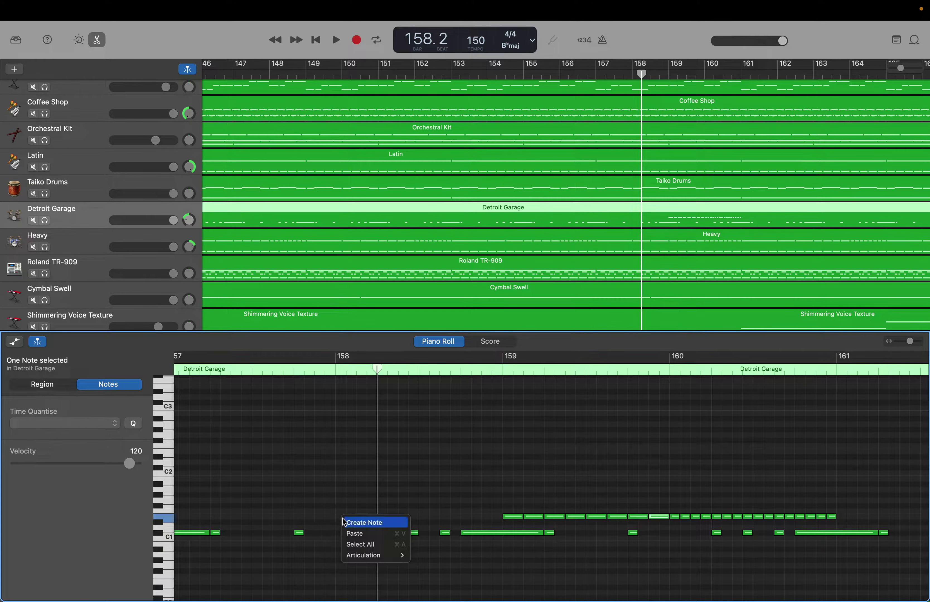
{"action": "left_click", "coordinate": [345, 522]}
{"action": "left_click_drag", "start_coordinate": [352, 521], "coordinate": [373, 517]}
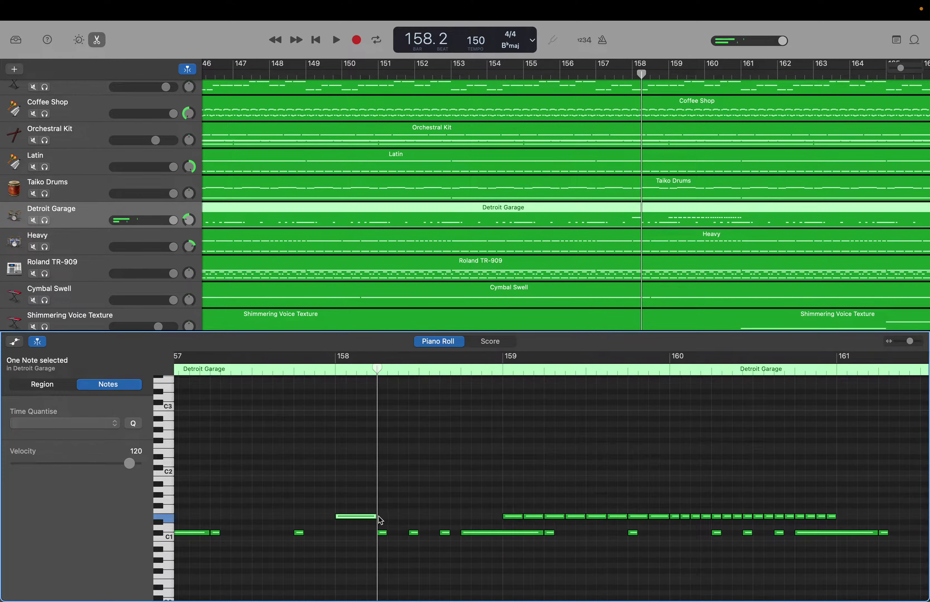
Step: Add three more one-beat E1 notes on the remaining beats of bar 158
{"action": "right_click", "coordinate": [378, 519]}
{"action": "left_click", "coordinate": [386, 523]}
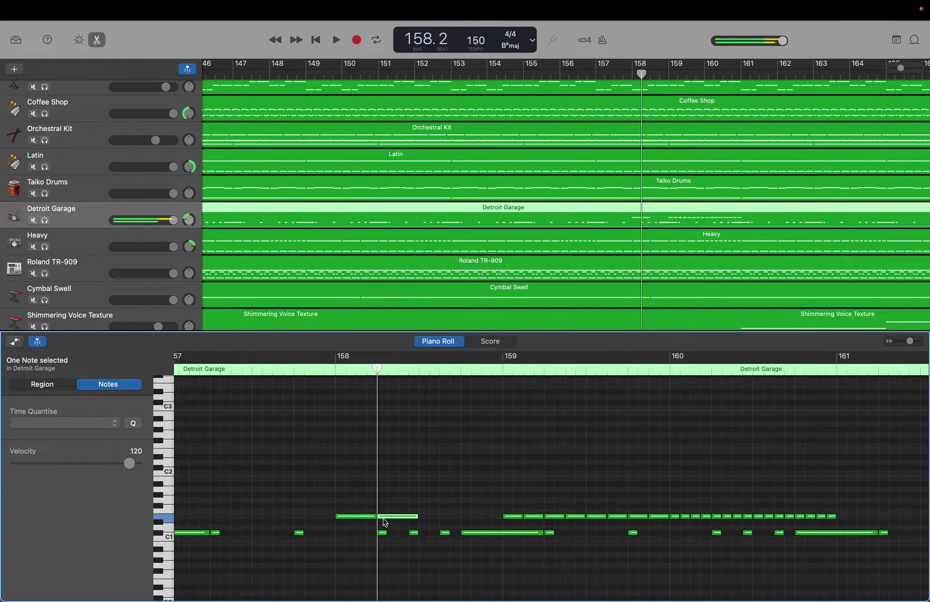
{"action": "right_click", "coordinate": [423, 519]}
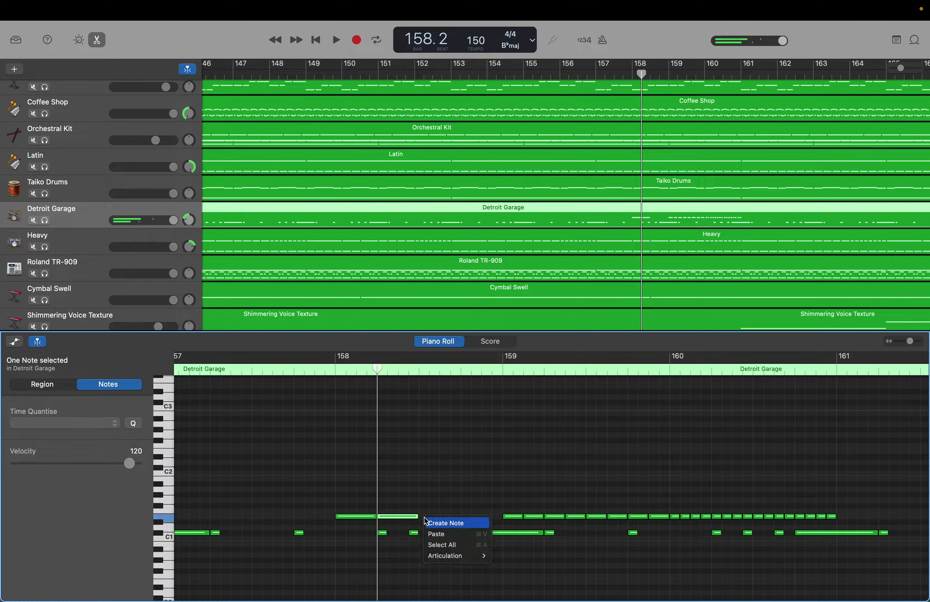
{"action": "left_click", "coordinate": [430, 523]}
{"action": "right_click", "coordinate": [465, 519]}
{"action": "left_click", "coordinate": [471, 523]}
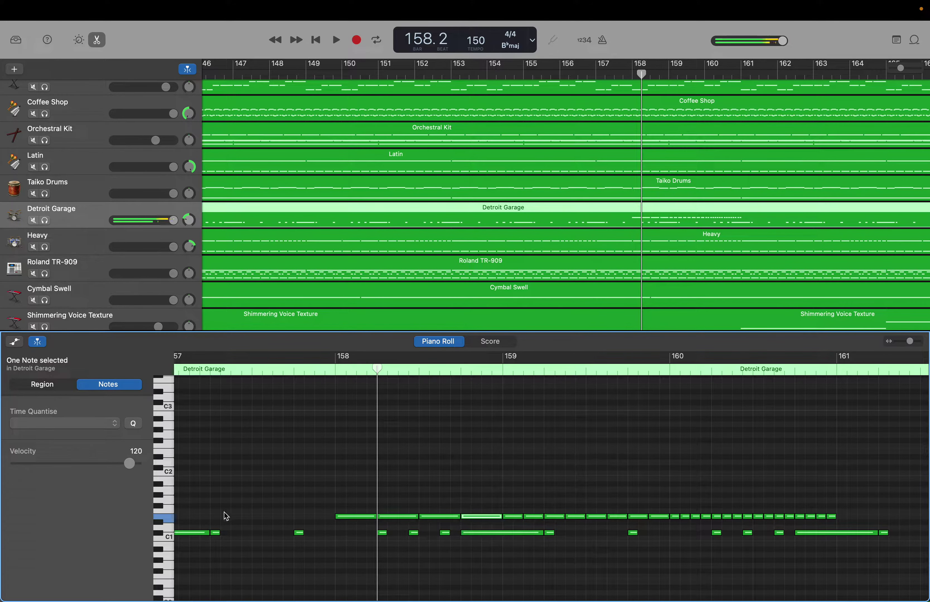
Step: Create an E1 note at the start of bar 157, lengthen it to two beats, and add another two-beat E1 note after it
{"action": "scroll", "coordinate": [226, 516], "scroll_direction": "left", "scroll_amount": 5}
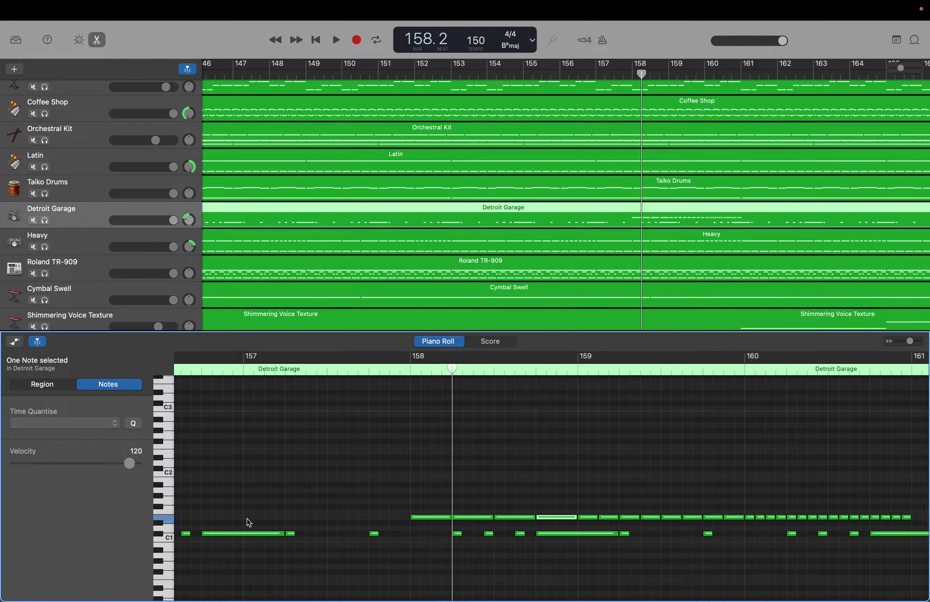
{"action": "right_click", "coordinate": [249, 521]}
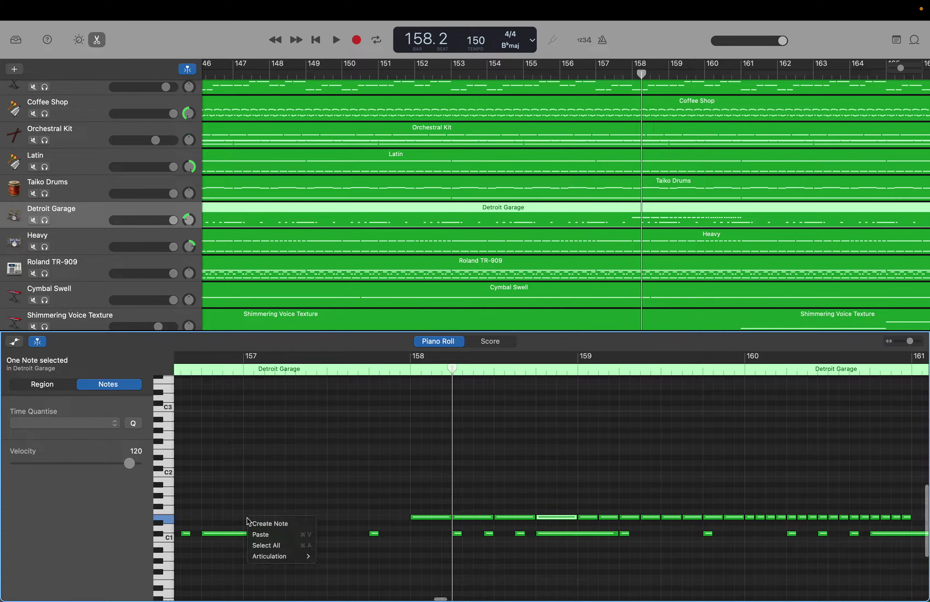
{"action": "left_click", "coordinate": [254, 523]}
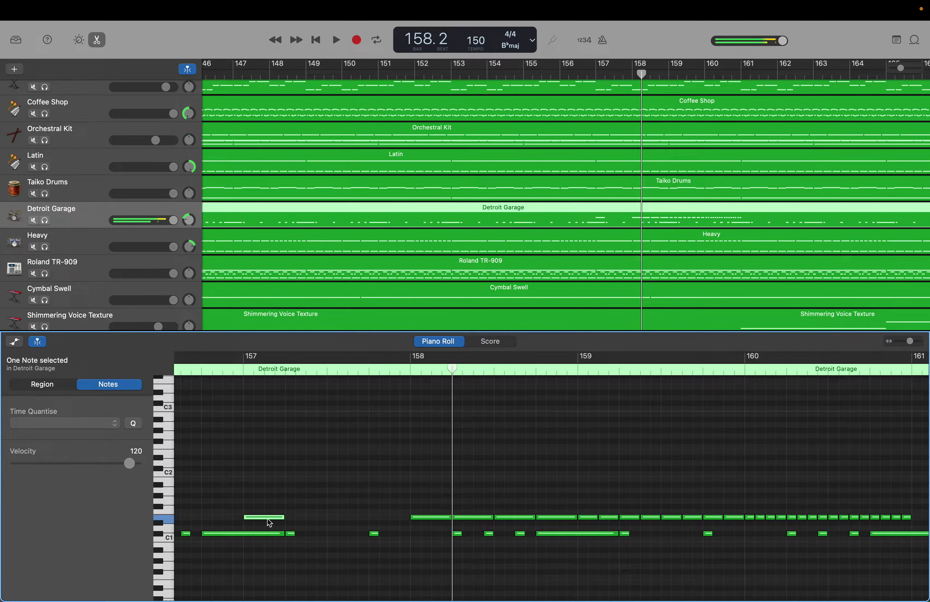
{"action": "left_click_drag", "start_coordinate": [285, 518], "coordinate": [328, 521]}
{"action": "right_click", "coordinate": [331, 522]}
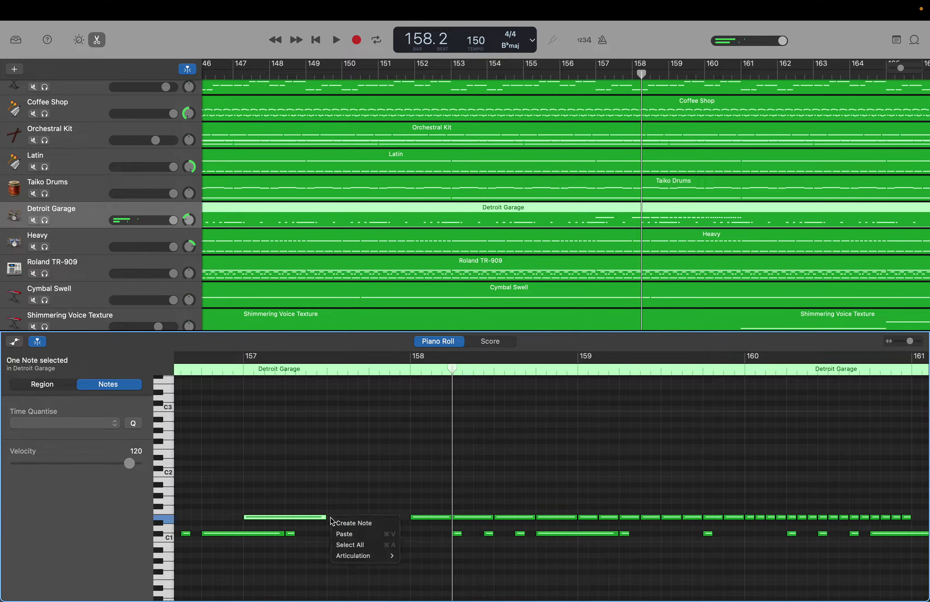
{"action": "left_click", "coordinate": [335, 520]}
{"action": "scroll", "coordinate": [237, 514], "scroll_direction": "left", "scroll_amount": 5}
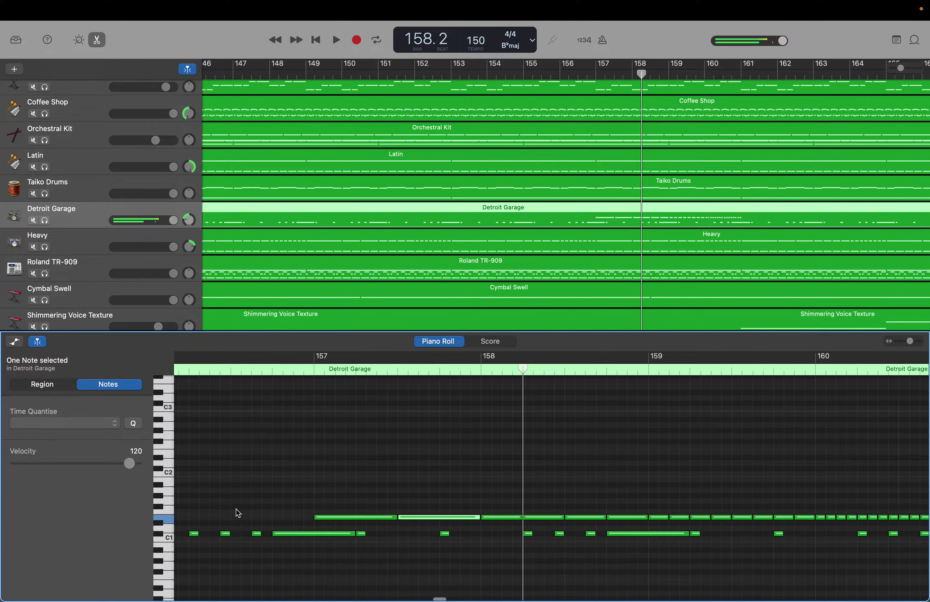
{"action": "scroll", "coordinate": [237, 513], "scroll_direction": "right", "scroll_amount": 6}
{"action": "scroll", "coordinate": [238, 513], "scroll_direction": "right", "scroll_amount": 2}
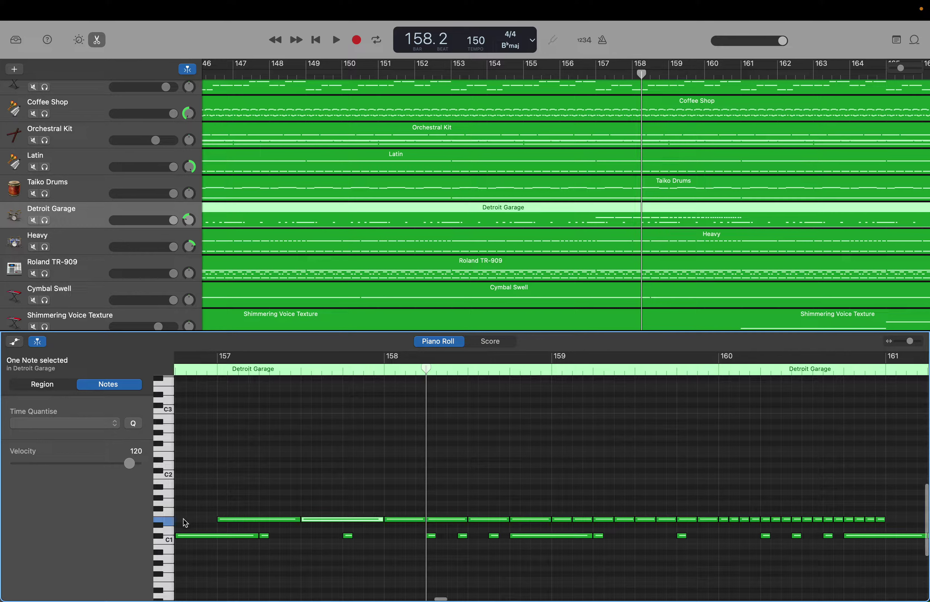
{"action": "scroll", "coordinate": [184, 520], "scroll_direction": "down", "scroll_amount": 4}
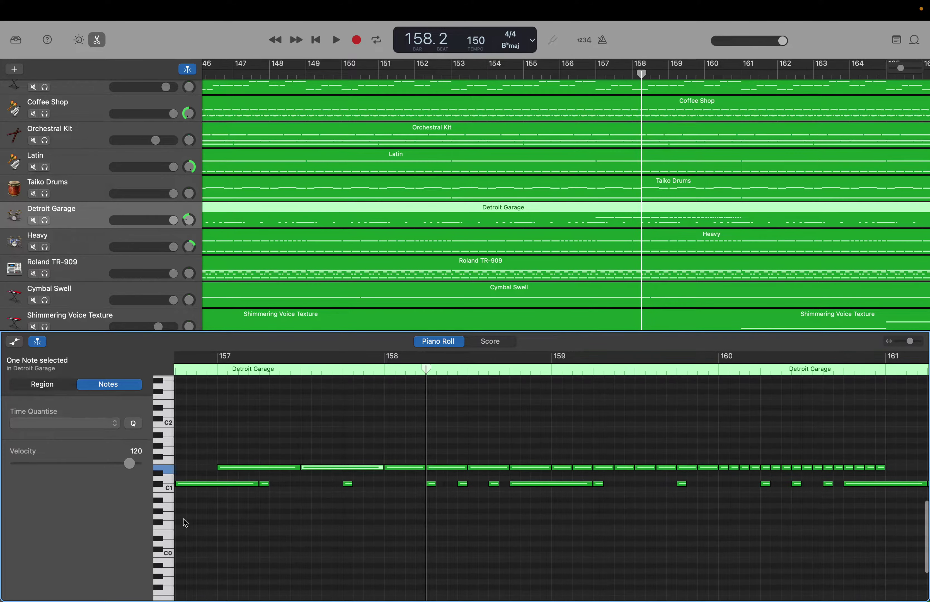
Step: Open the Heavy track's region for note editing and audition the drum sounds around C1
{"action": "left_click", "coordinate": [77, 240]}
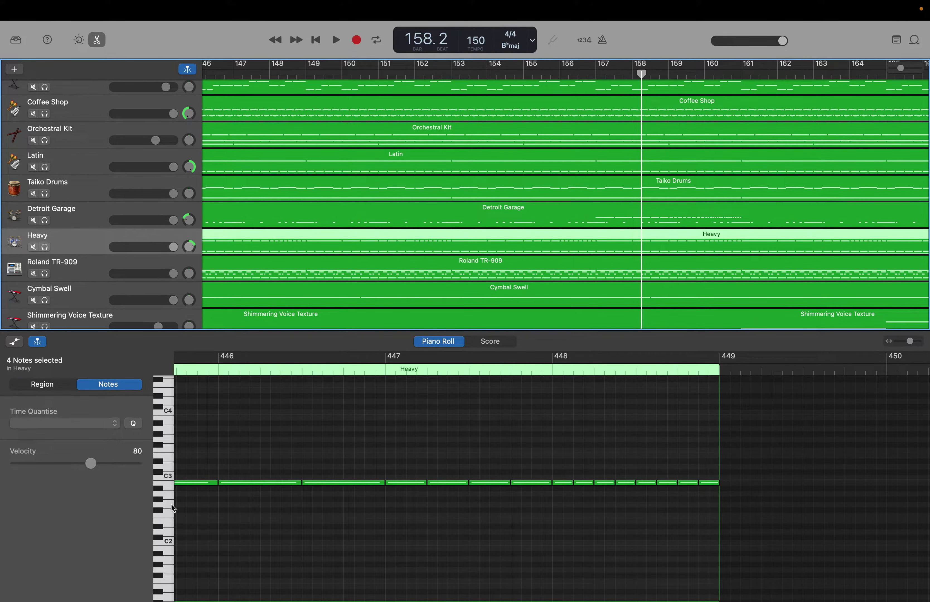
{"action": "scroll", "coordinate": [171, 504], "scroll_direction": "left", "scroll_amount": 3}
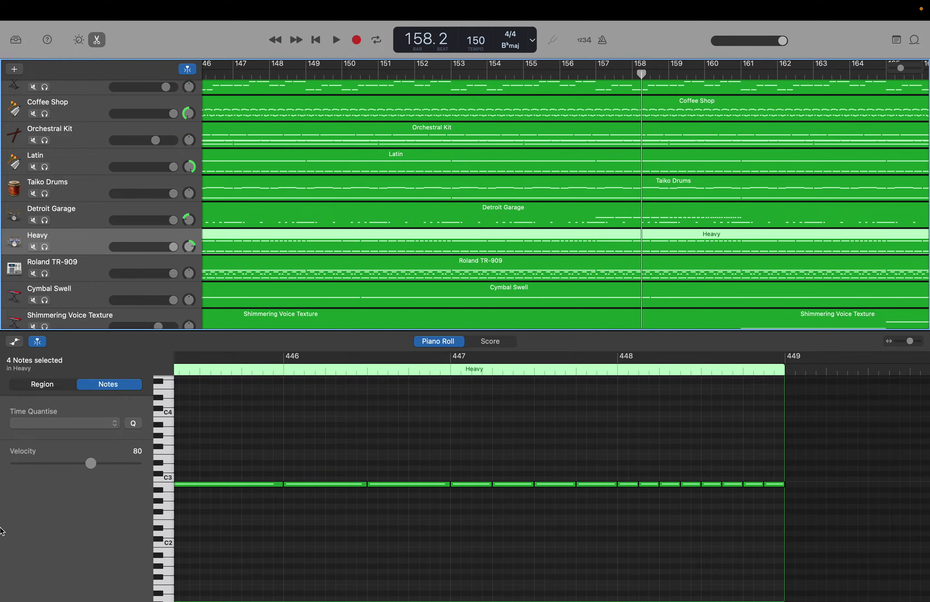
{"action": "scroll", "coordinate": [158, 552], "scroll_direction": "down", "scroll_amount": 5}
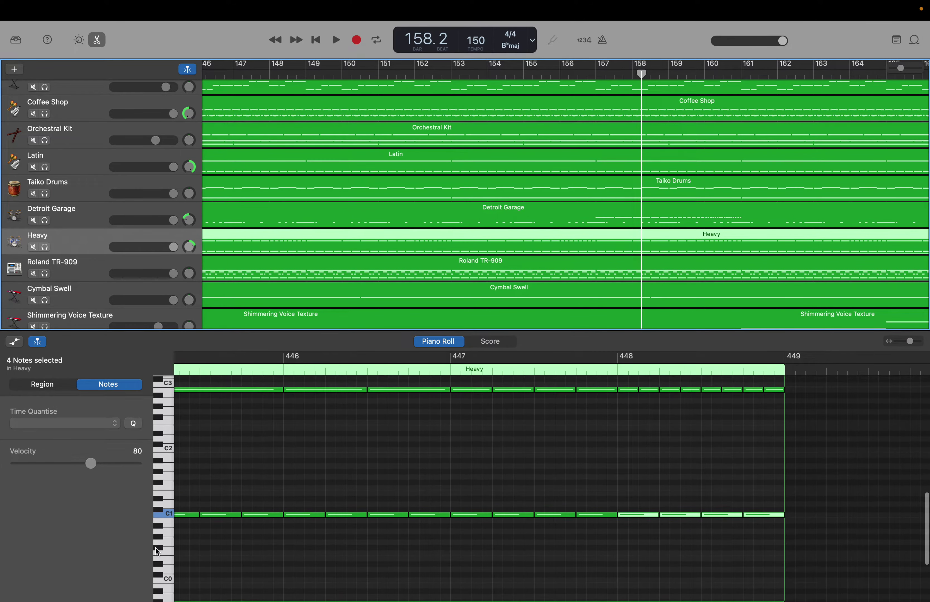
{"action": "left_click", "coordinate": [165, 524]}
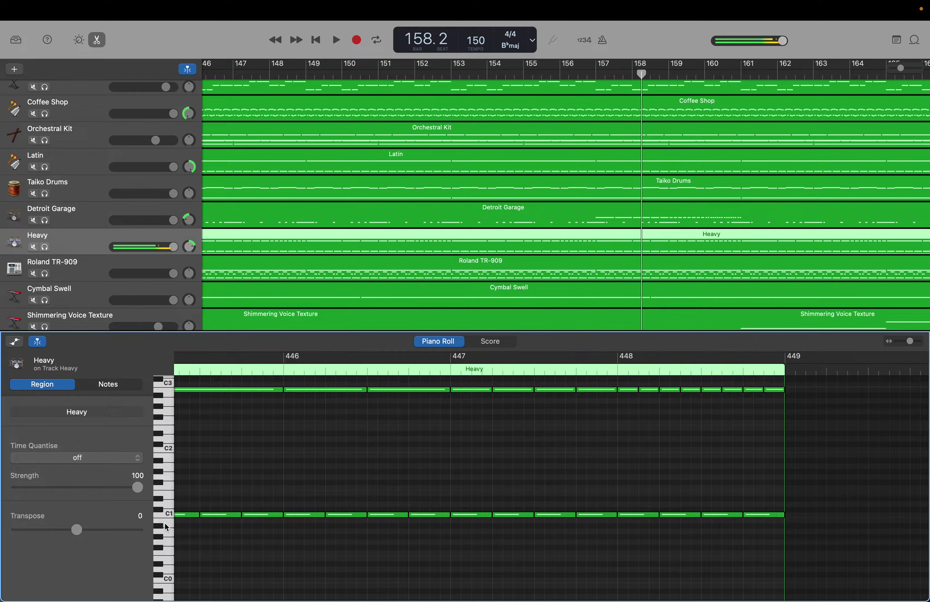
{"action": "left_click", "coordinate": [167, 501]}
{"action": "left_click", "coordinate": [161, 508]}
{"action": "left_click", "coordinate": [160, 523]}
Step: Create a two-beat D1 note in the Heavy region, move it to the start of bar 157, and add a second one after it
{"action": "left_click_drag", "start_coordinate": [642, 72], "coordinate": [740, 74]}
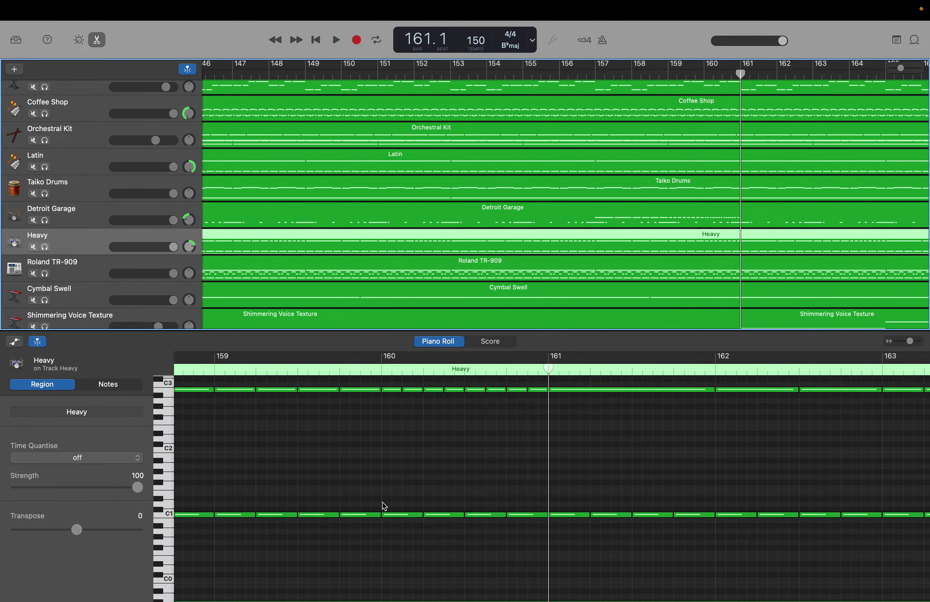
{"action": "right_click", "coordinate": [387, 509]}
{"action": "left_click", "coordinate": [405, 508]}
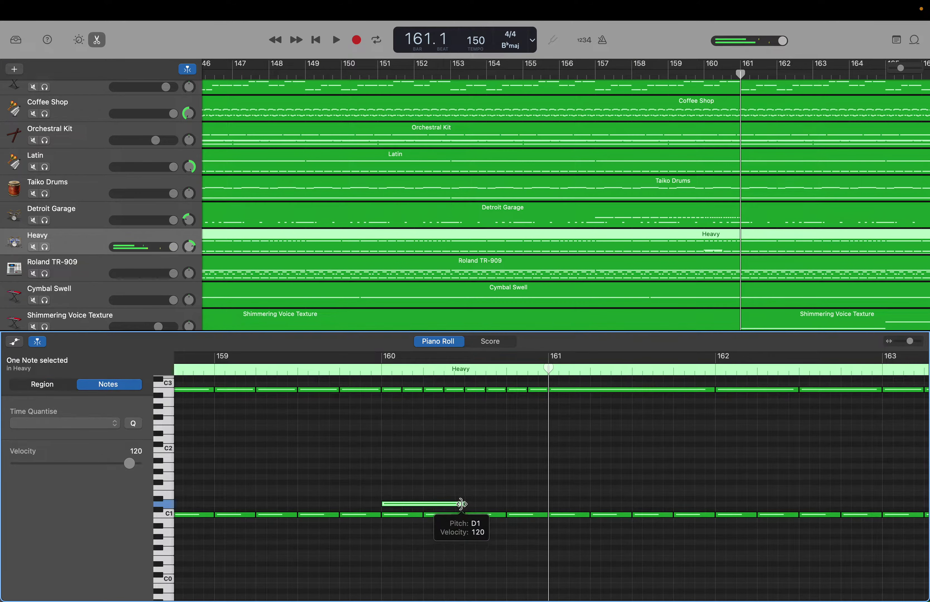
{"action": "left_click_drag", "start_coordinate": [434, 505], "coordinate": [195, 502]}
{"action": "scroll", "coordinate": [195, 502], "scroll_direction": "left", "scroll_amount": 10}
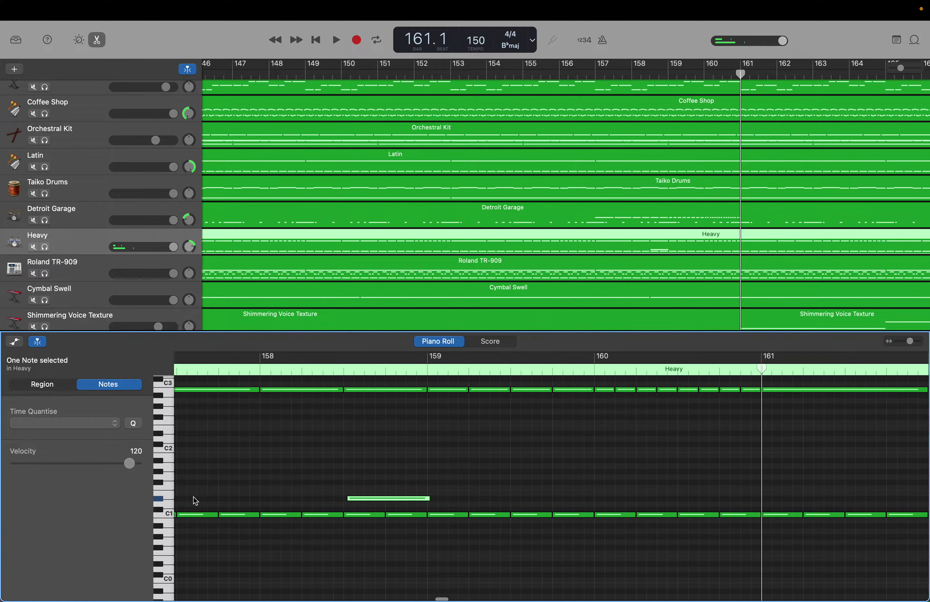
{"action": "scroll", "coordinate": [196, 502], "scroll_direction": "left", "scroll_amount": 5}
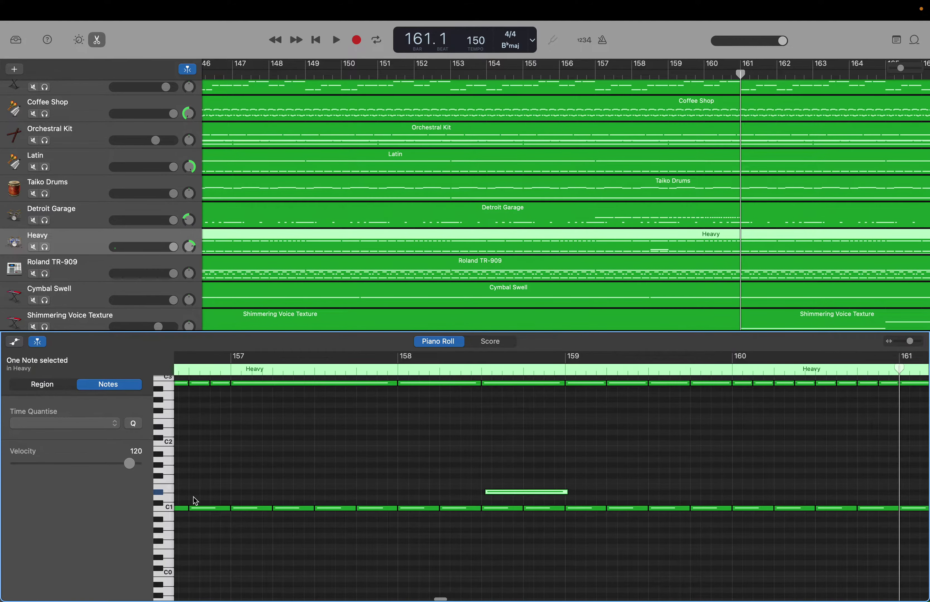
{"action": "left_click_drag", "start_coordinate": [505, 498], "coordinate": [250, 502]}
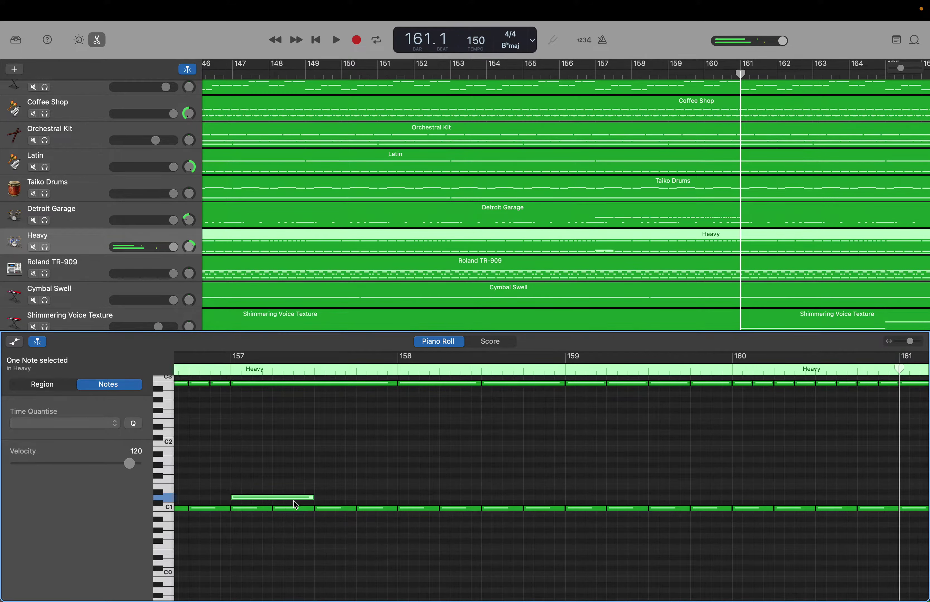
{"action": "right_click", "coordinate": [319, 502]}
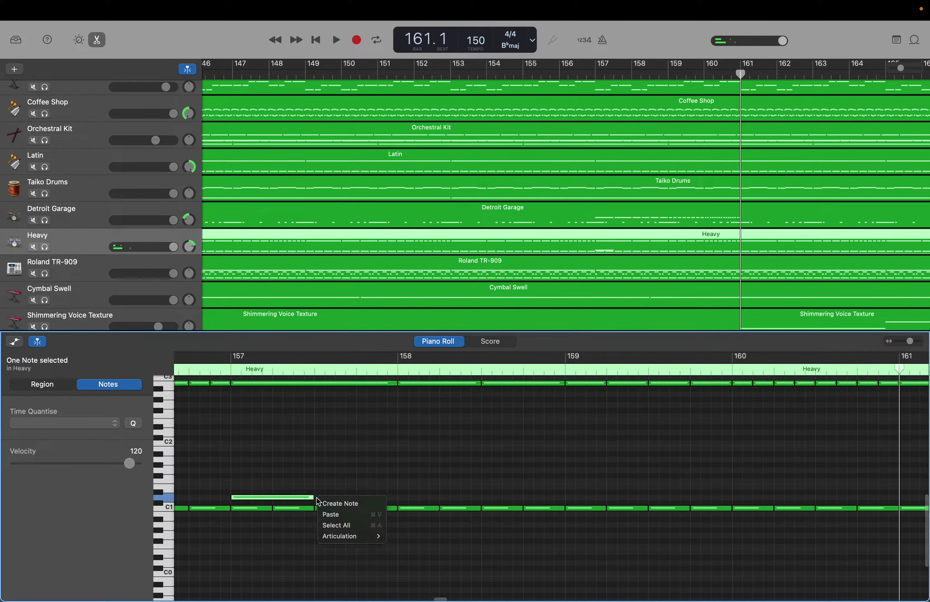
{"action": "left_click", "coordinate": [332, 504]}
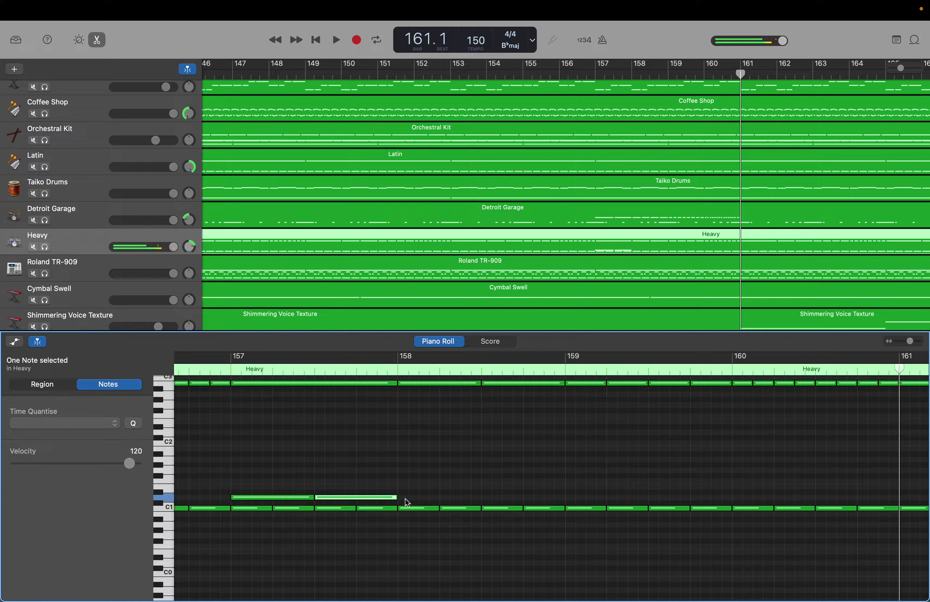
Step: Create a D1 note at the start of bar 158, shorten it to one beat, and add three more to fill the bar
{"action": "right_click", "coordinate": [405, 502]}
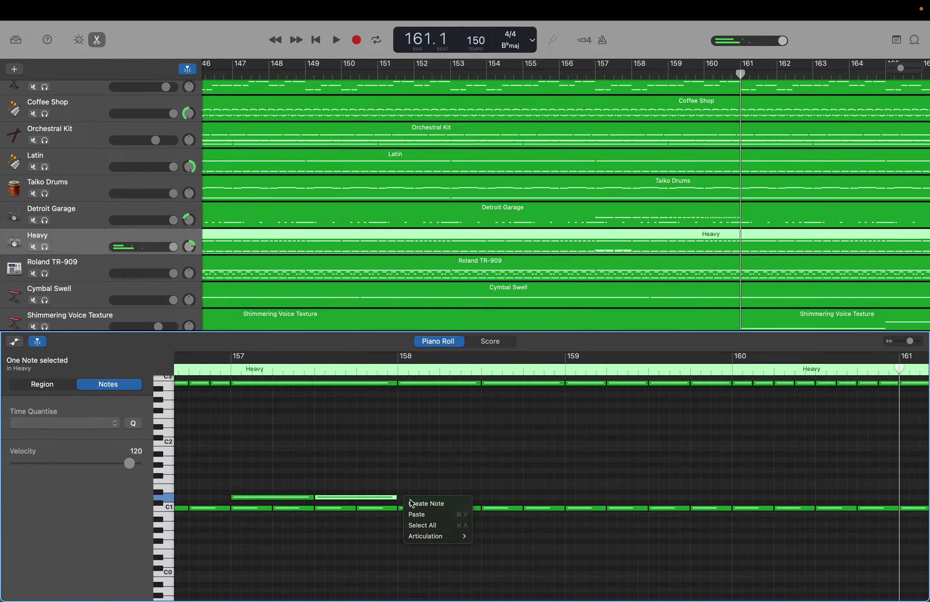
{"action": "left_click", "coordinate": [415, 502]}
{"action": "left_click_drag", "start_coordinate": [475, 499], "coordinate": [438, 497]}
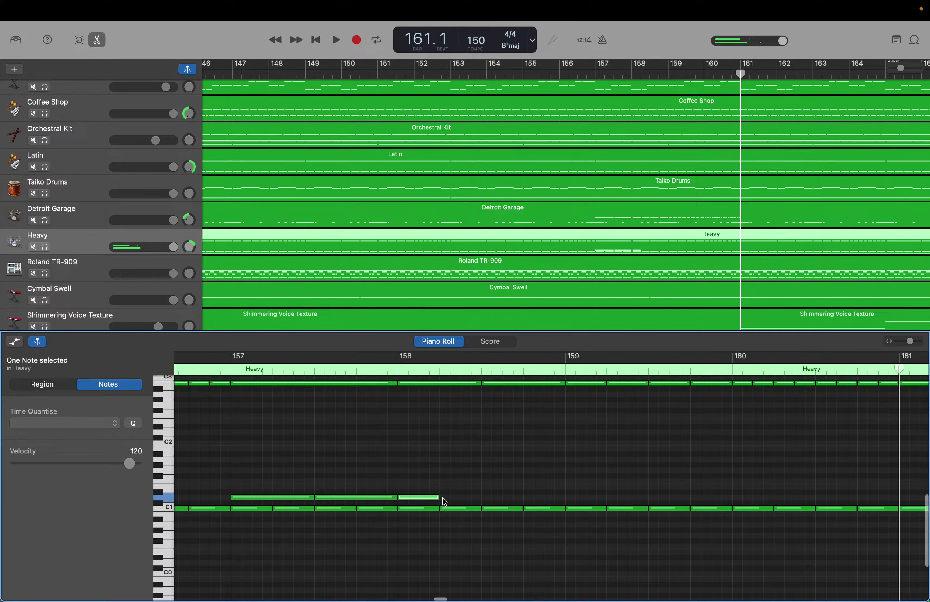
{"action": "right_click", "coordinate": [445, 502]}
{"action": "left_click", "coordinate": [460, 503]}
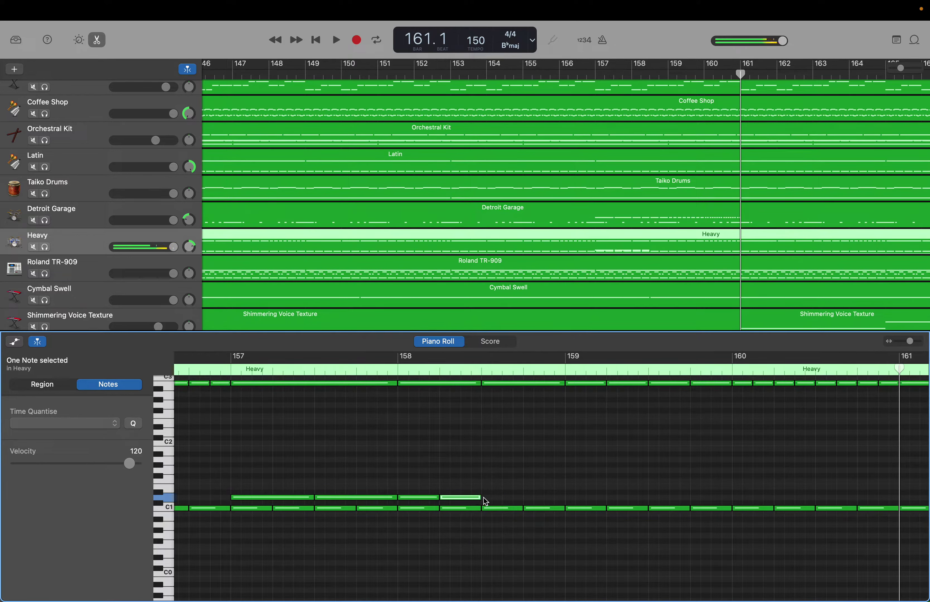
{"action": "right_click", "coordinate": [486, 502]}
{"action": "left_click", "coordinate": [499, 503]}
{"action": "right_click", "coordinate": [526, 500]}
{"action": "left_click", "coordinate": [548, 503]}
Step: Create a D1 note at the start of bar 159, shorten it to an eighth note, and place the playhead at its end
{"action": "right_click", "coordinate": [571, 502]}
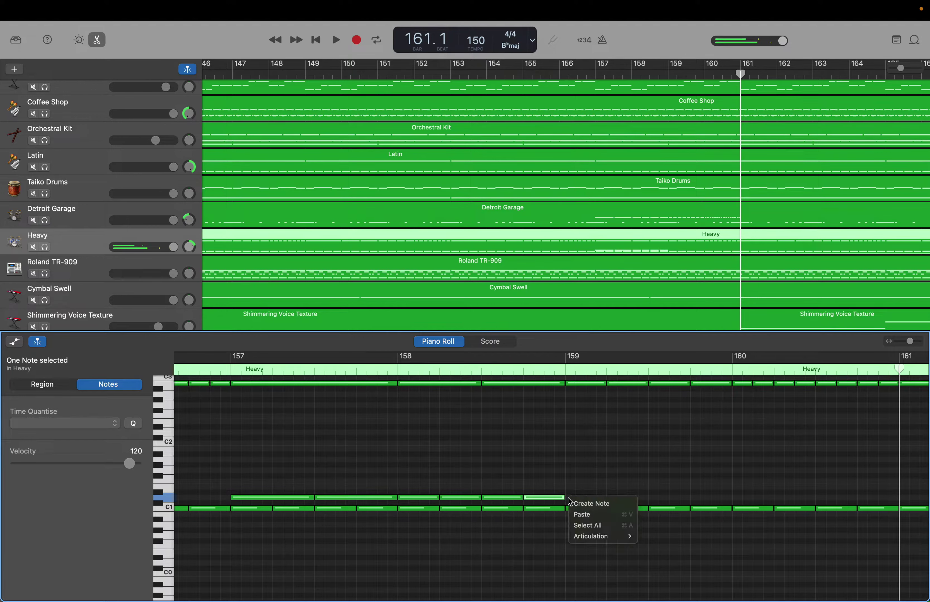
{"action": "left_click", "coordinate": [582, 503]}
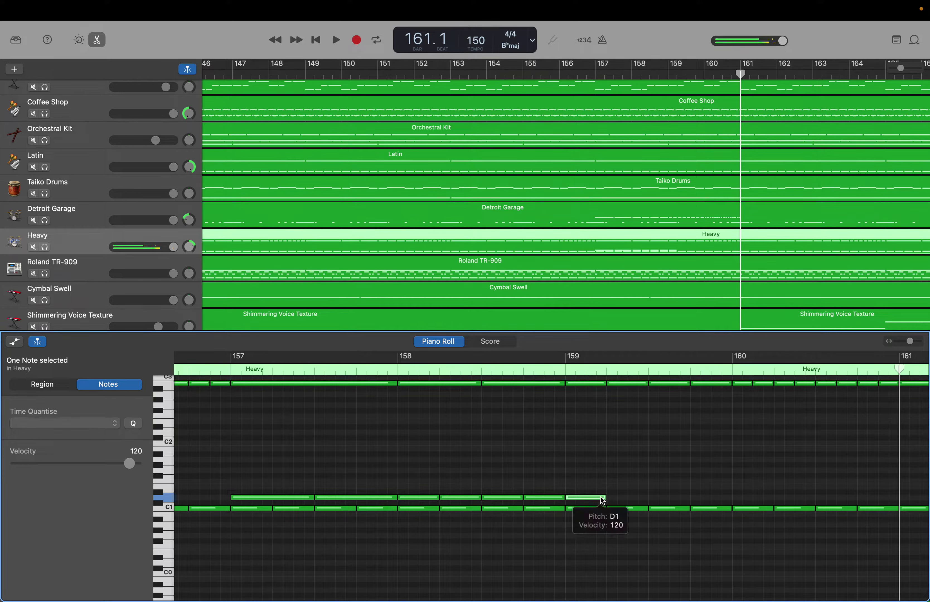
{"action": "left_click_drag", "start_coordinate": [598, 502], "coordinate": [585, 498]}
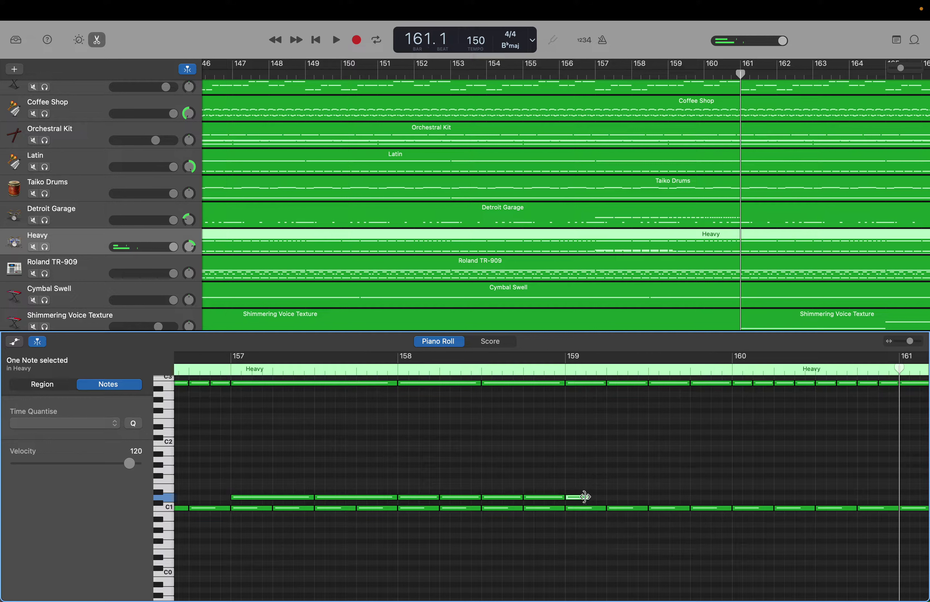
{"action": "left_click_drag", "start_coordinate": [899, 367], "coordinate": [586, 394]}
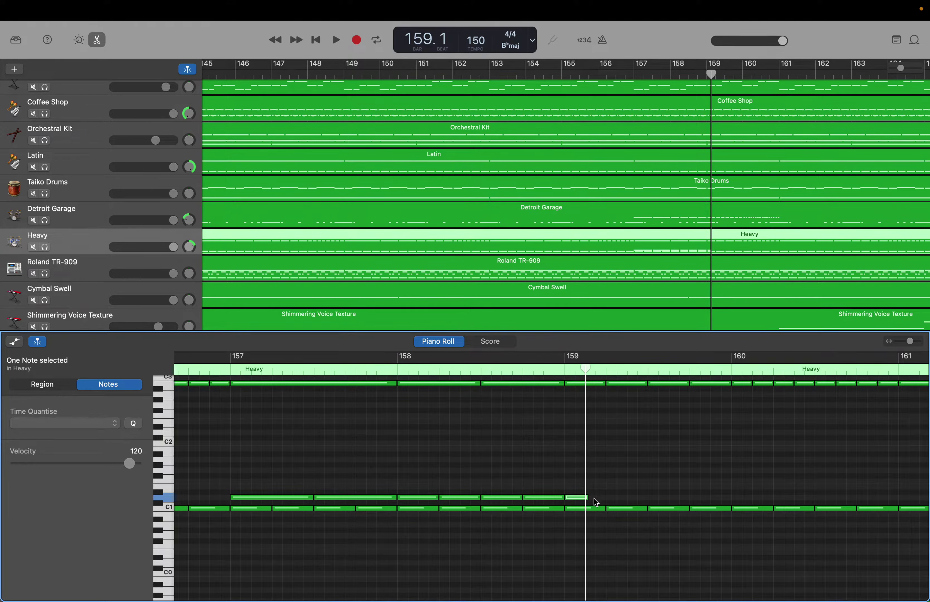
Step: Repeat the eighth-length D1 note seven times from its end to fill bar 159
{"action": "left_click_drag", "start_coordinate": [586, 498], "coordinate": [577, 497]}
{"action": "key", "text": "super+d"}
{"action": "key", "text": "super+d"}
{"action": "key", "text": "super+d"}
{"action": "key", "text": "super+d"}
{"action": "key", "text": "super+d"}
{"action": "key", "text": "super+d"}
{"action": "key", "text": "super+d"}
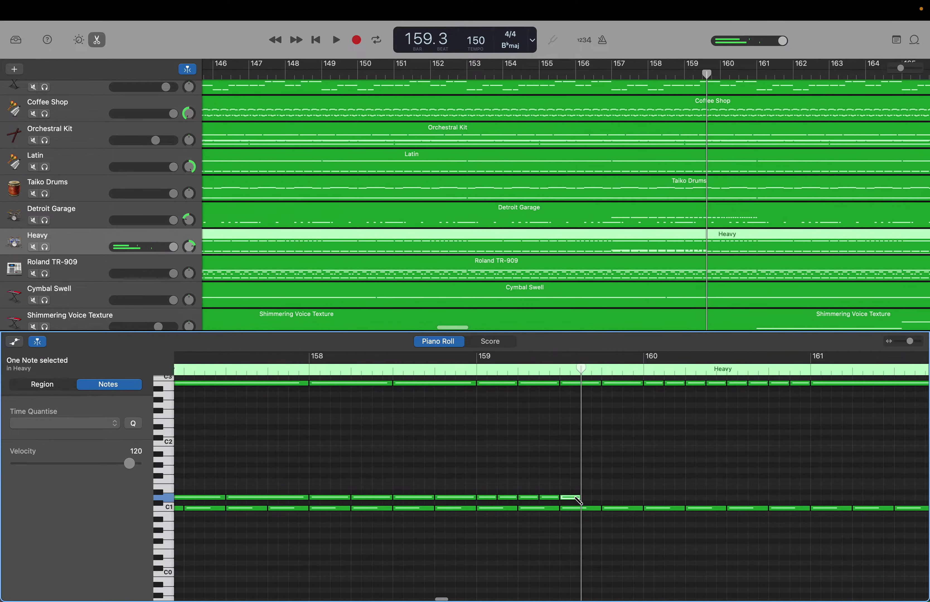
{"action": "mouse_move", "coordinate": [575, 497]}
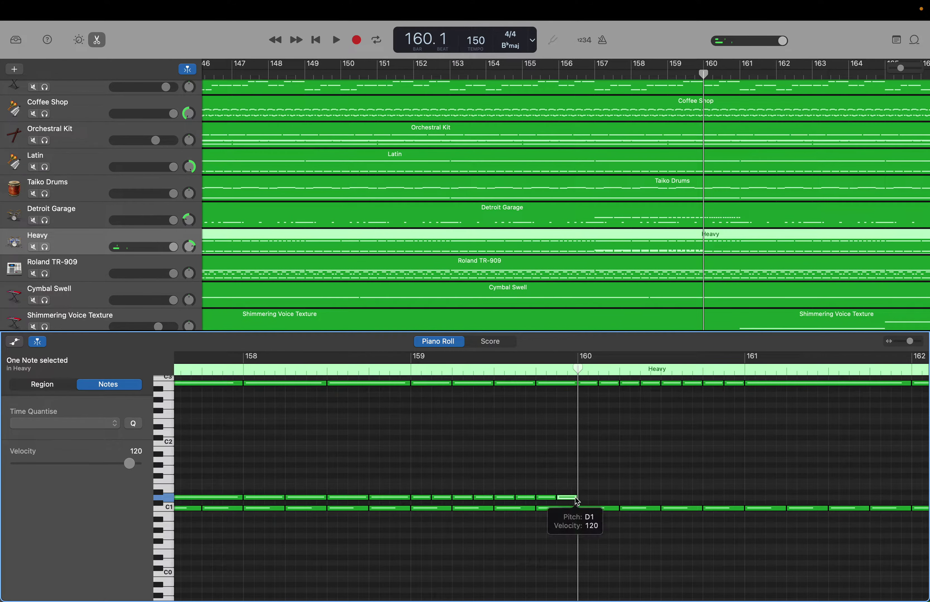
Step: Shorten the D1 note at the start of bar 160 to a sixteenth and repeat it up to bar 161
{"action": "scroll", "coordinate": [577, 501], "scroll_direction": "right", "scroll_amount": 2}
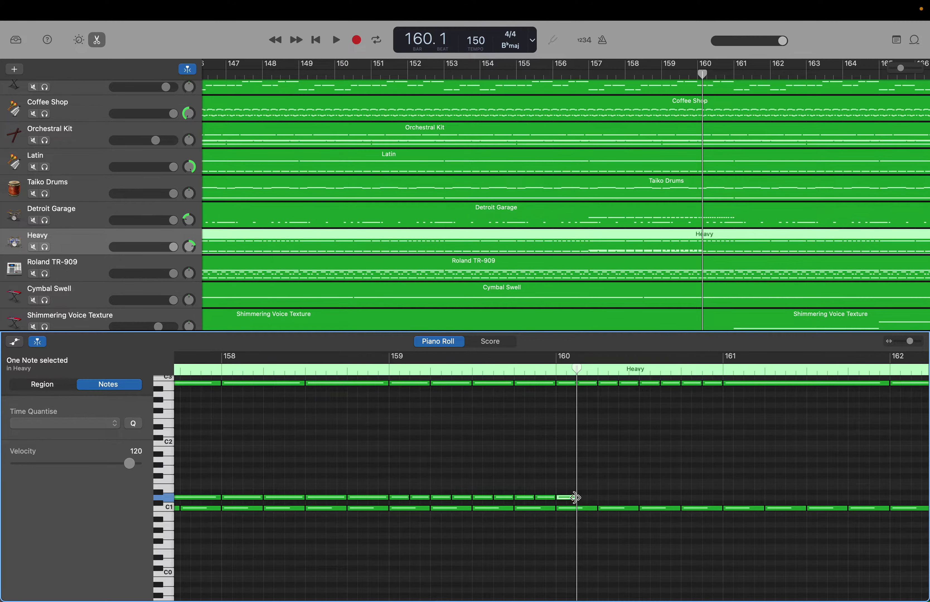
{"action": "left_click_drag", "start_coordinate": [576, 497], "coordinate": [568, 495]}
{"action": "left_click", "coordinate": [563, 488]}
{"action": "left_click", "coordinate": [562, 498]}
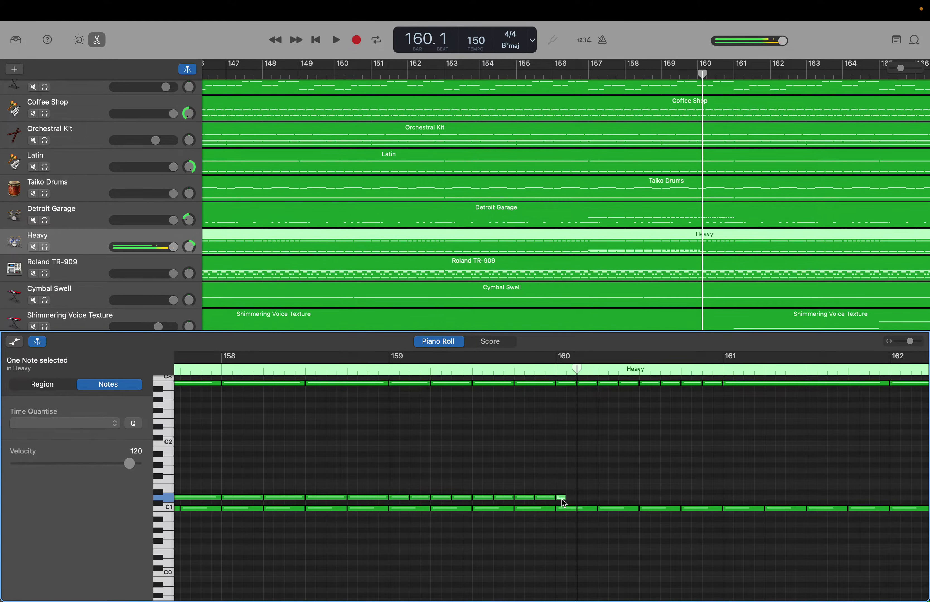
{"action": "left_click_drag", "start_coordinate": [578, 368], "coordinate": [569, 371]}
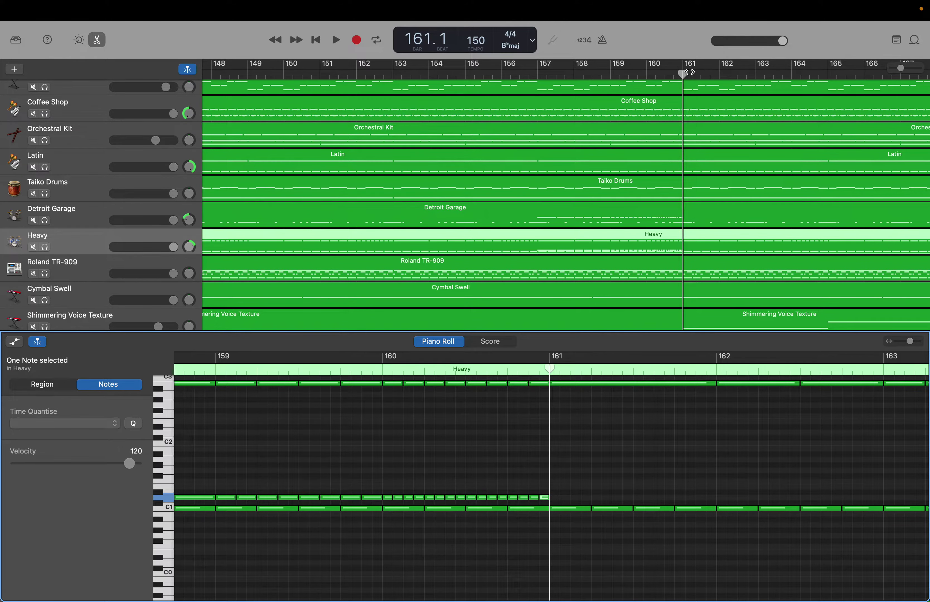
Step: Play the arrangement from bar 129 past the new build-up, stop it, and return the playhead to bar 129
{"action": "left_click_drag", "start_coordinate": [684, 73], "coordinate": [382, 78]}
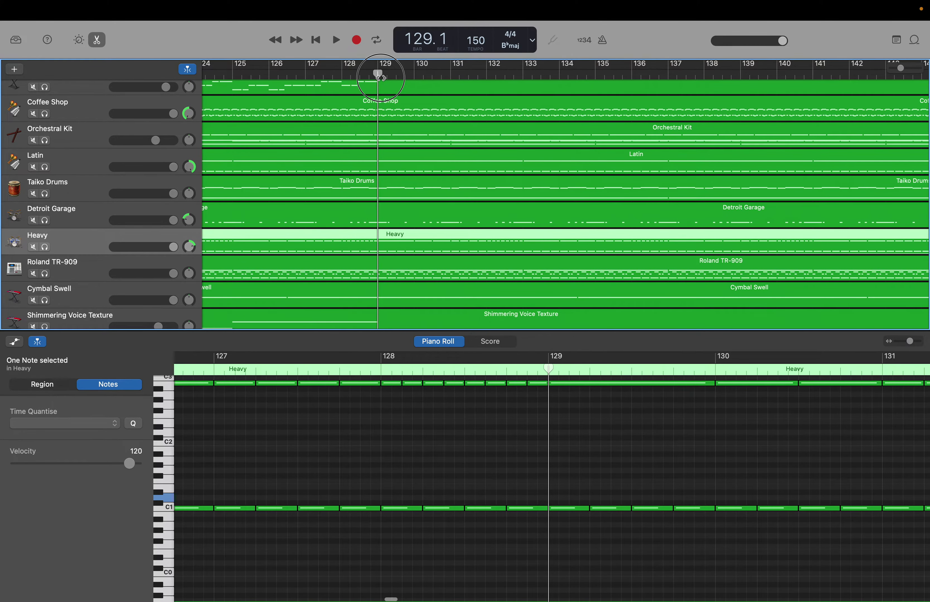
{"action": "key", "text": "space"}
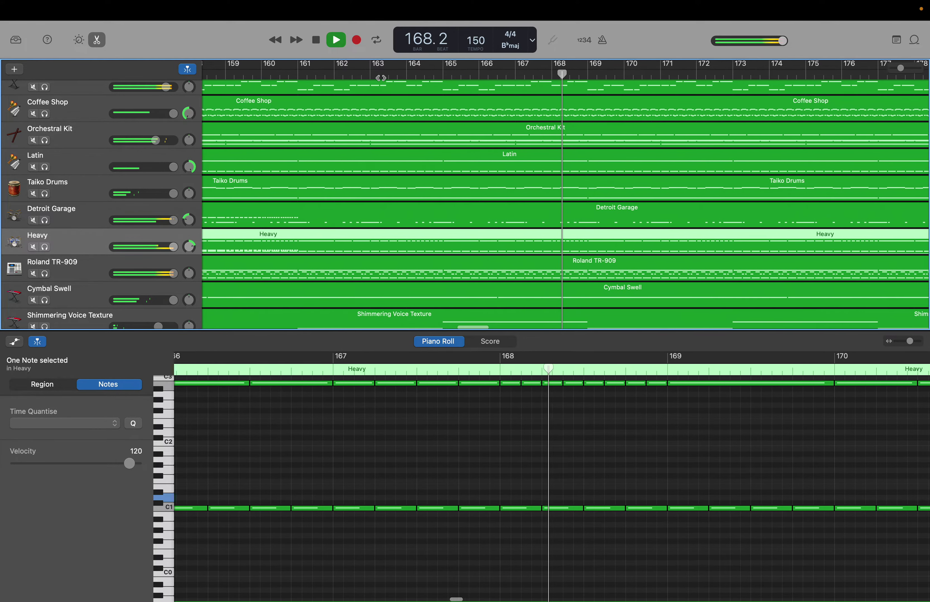
{"action": "key", "text": "space"}
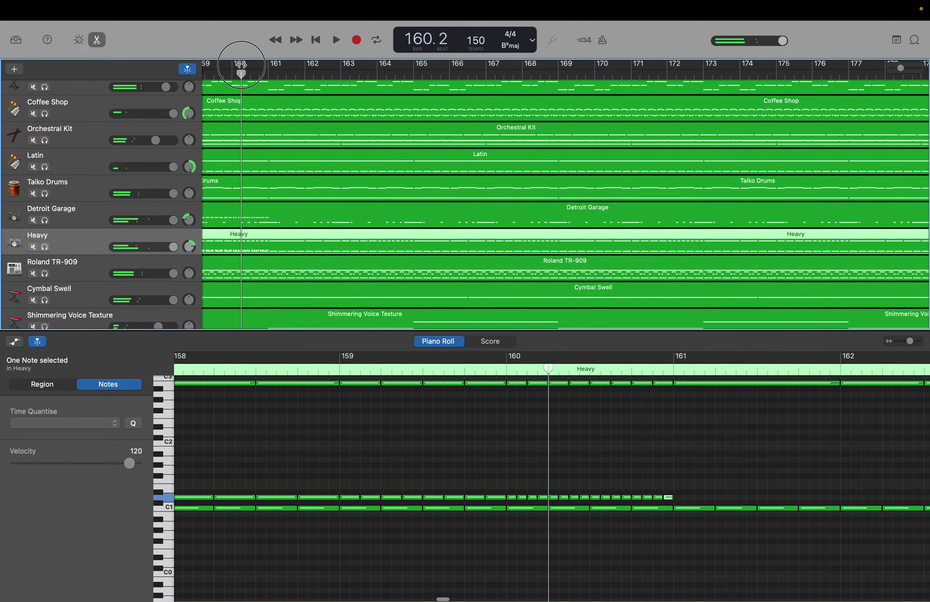
{"action": "left_click_drag", "start_coordinate": [241, 65], "coordinate": [800, 81]}
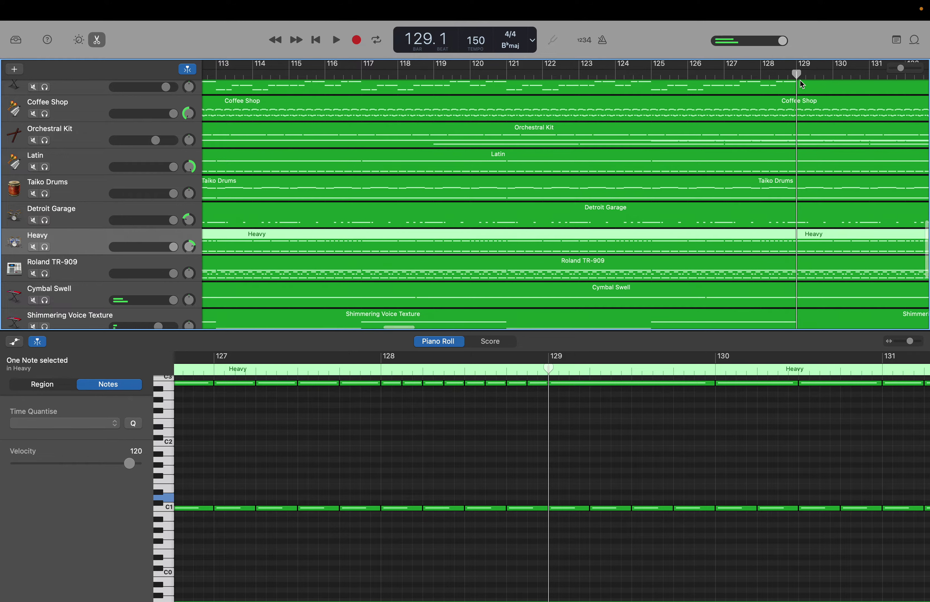
{"action": "scroll", "coordinate": [800, 81], "scroll_direction": "right", "scroll_amount": 10}
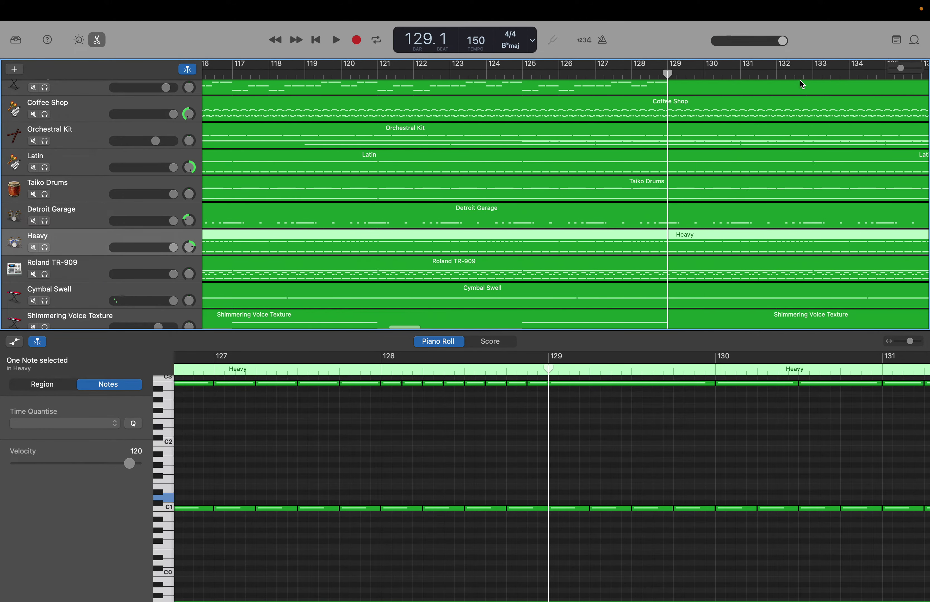
{"action": "scroll", "coordinate": [801, 81], "scroll_direction": "right", "scroll_amount": 4}
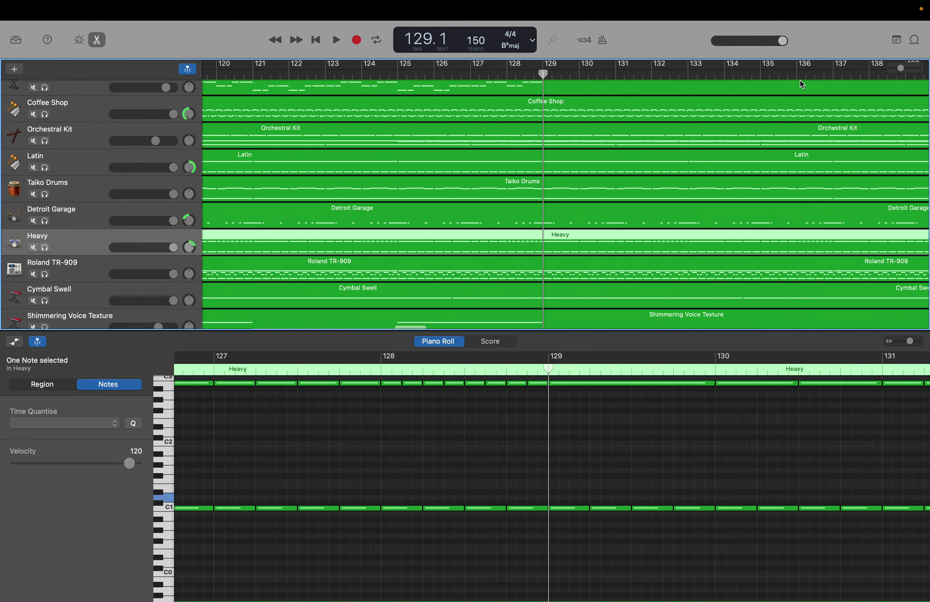
{"action": "scroll", "coordinate": [800, 81], "scroll_direction": "right", "scroll_amount": 3}
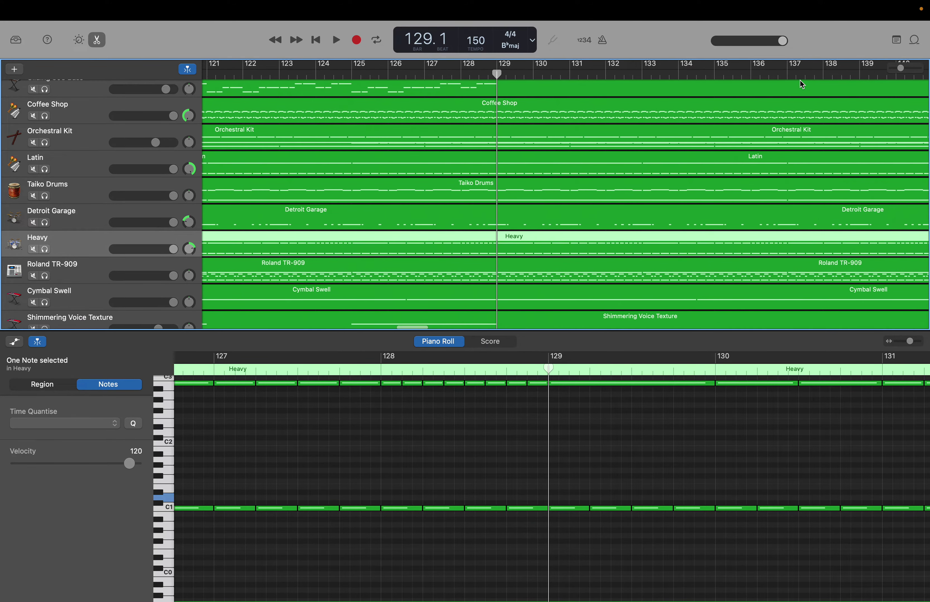
{"action": "scroll", "coordinate": [800, 81], "scroll_direction": "right", "scroll_amount": 1}
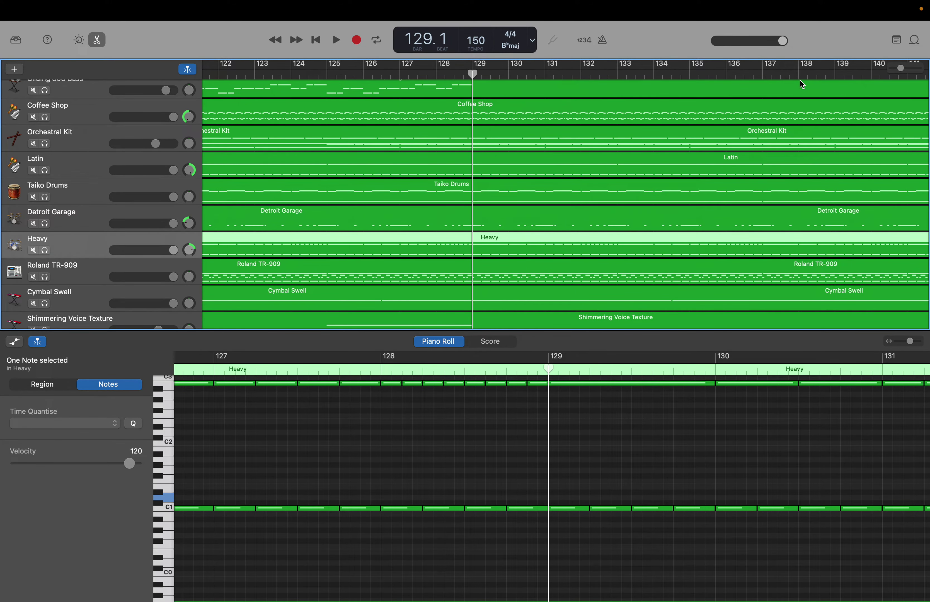